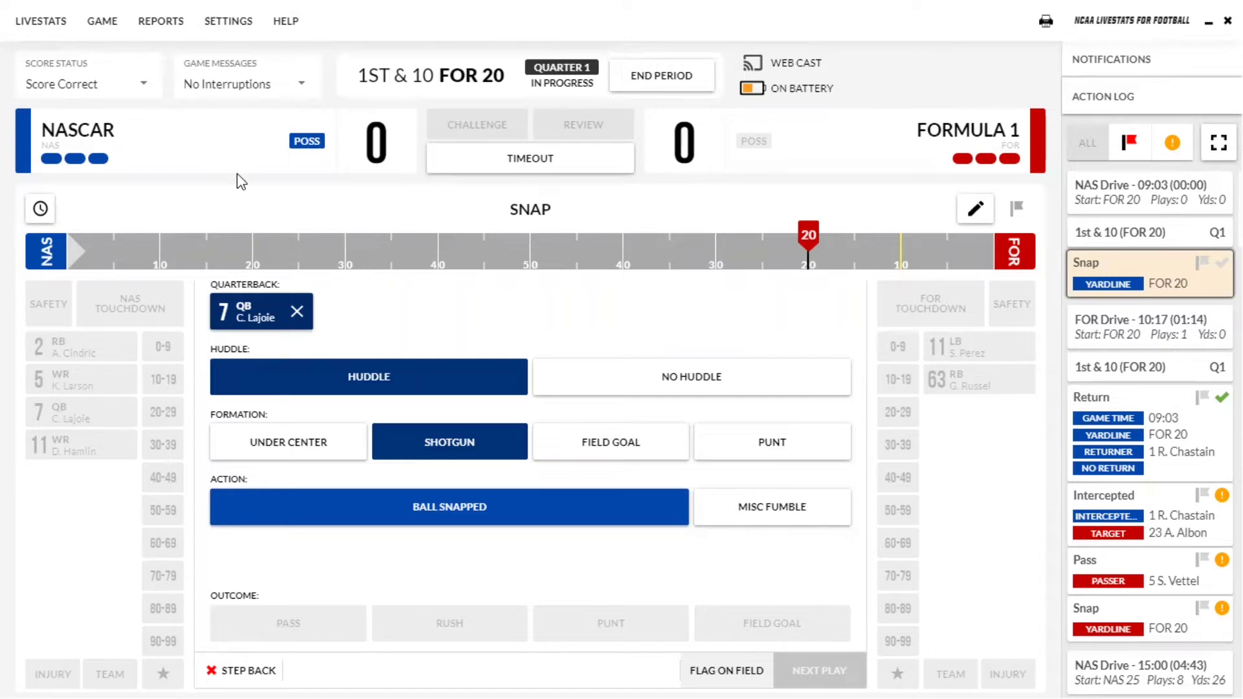
Review the game information, the team details, and the full player lists of both teams in the game setup
{"action": "left_click", "coordinate": [114, 30]}
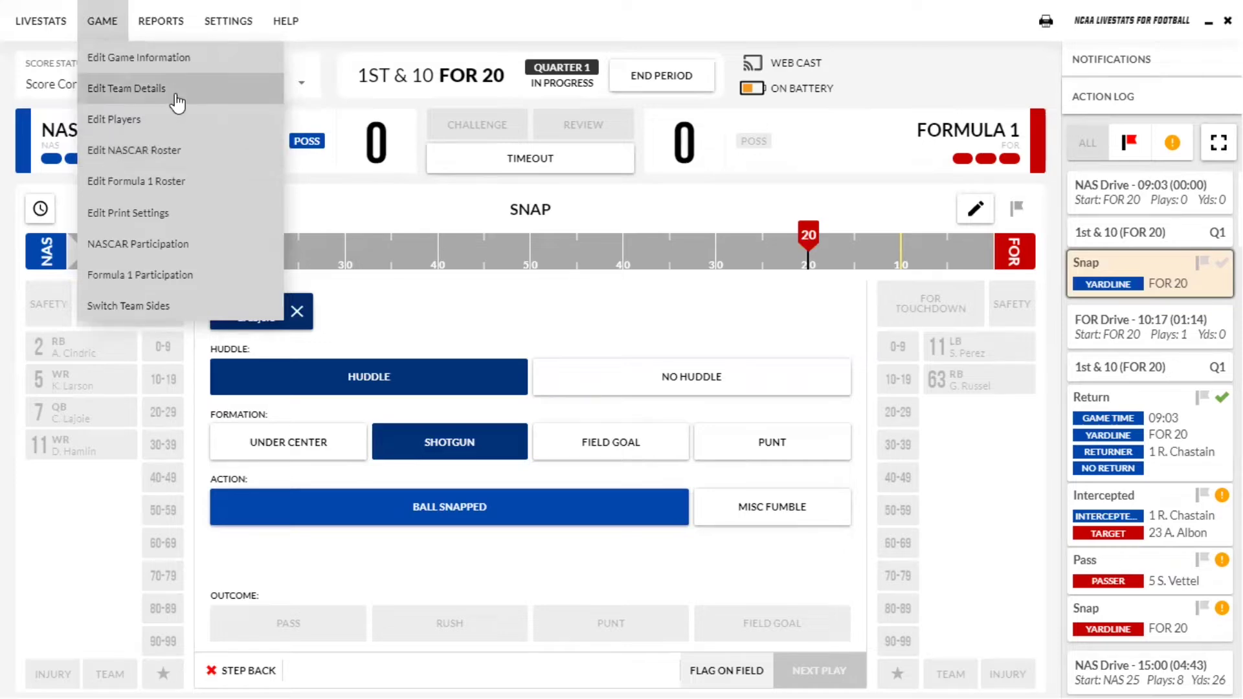
{"action": "left_click", "coordinate": [147, 69]}
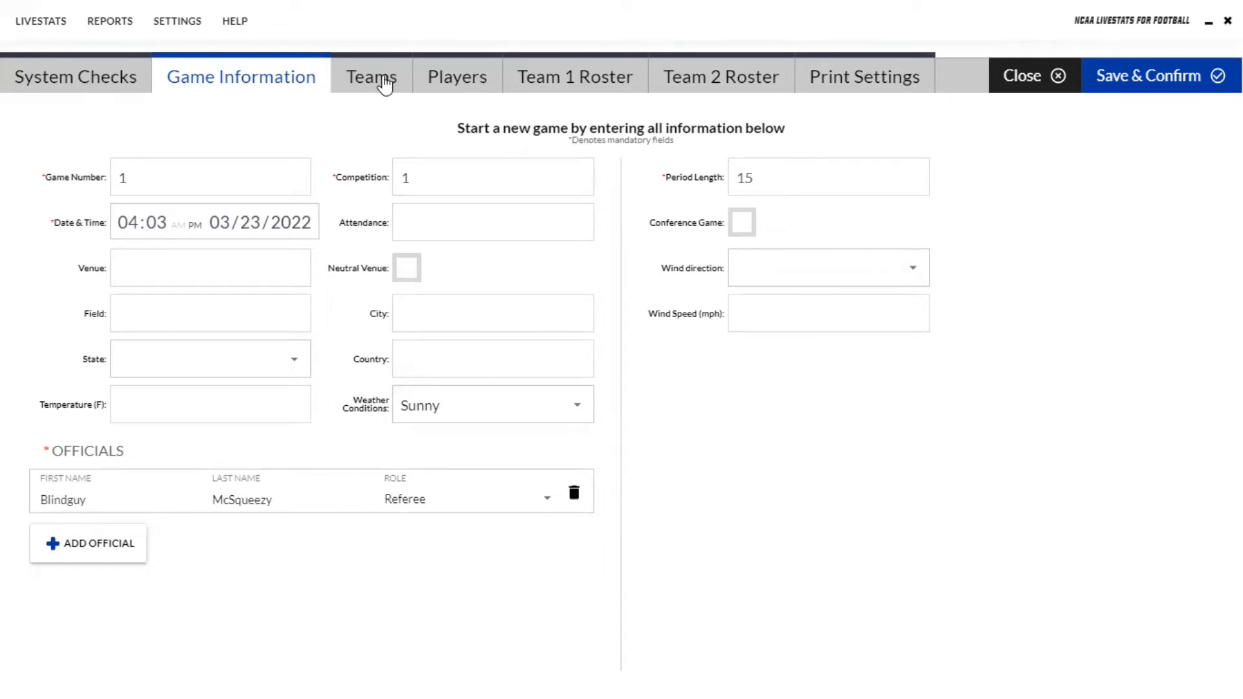
{"action": "left_click", "coordinate": [383, 83]}
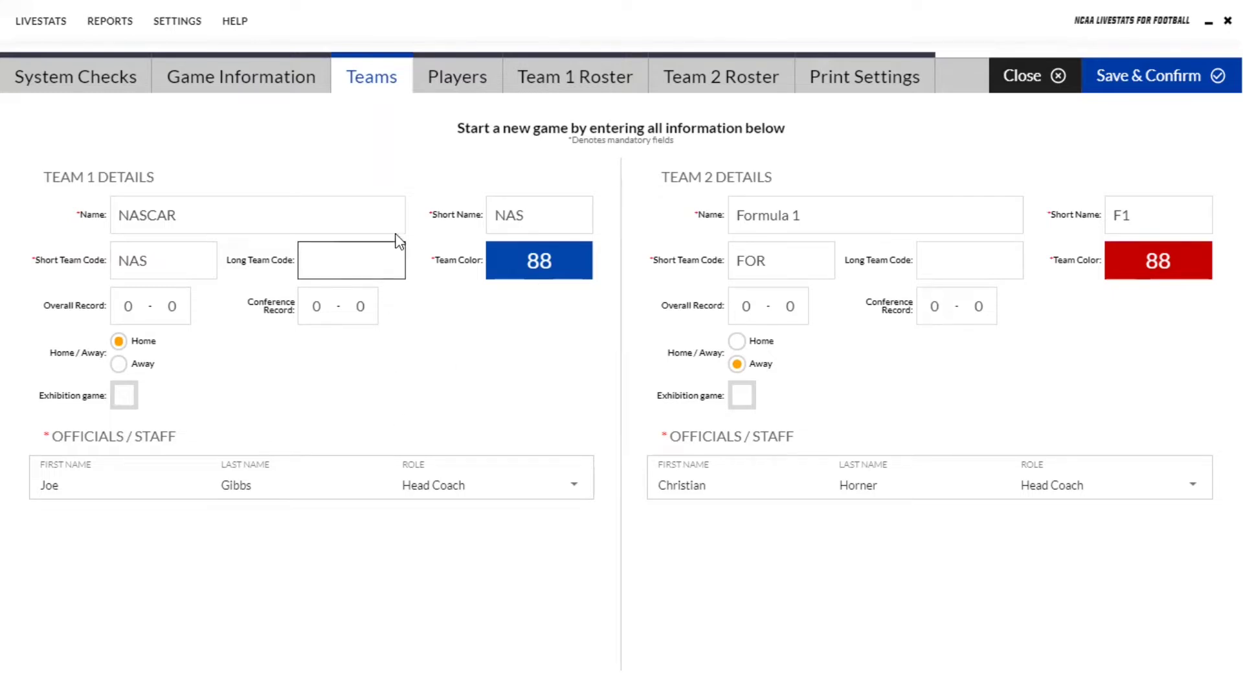
{"action": "left_click", "coordinate": [462, 79]}
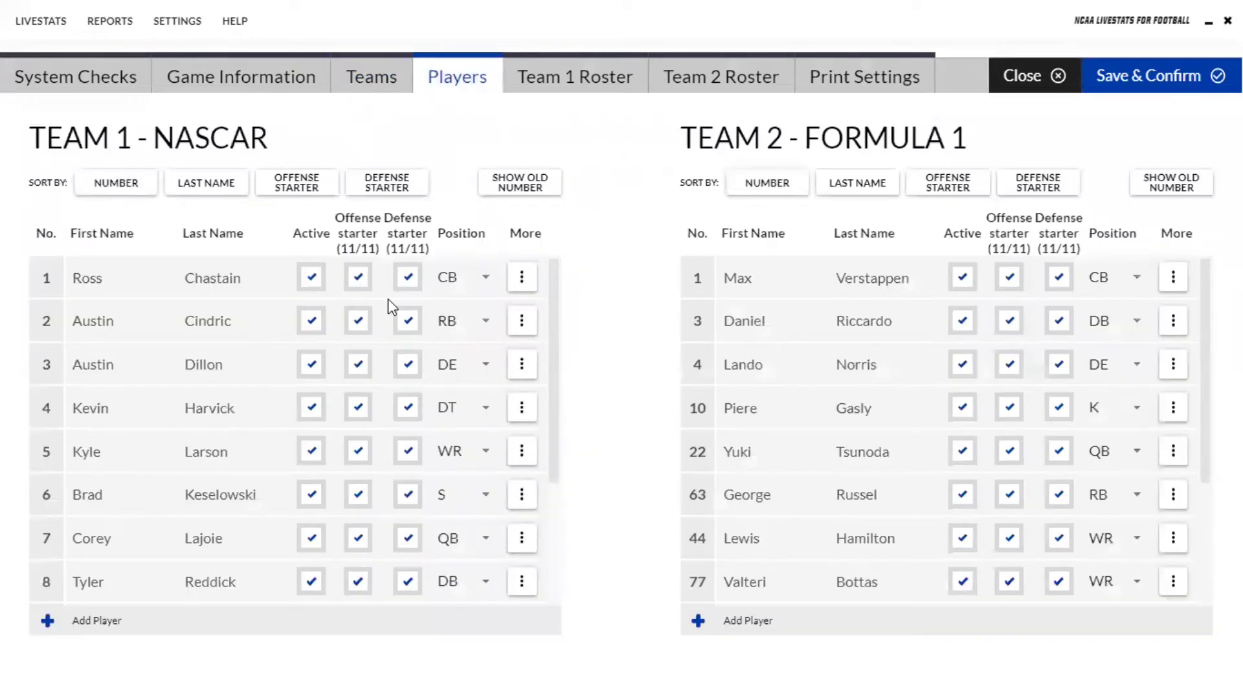
{"action": "scroll", "coordinate": [322, 406], "scroll_direction": "down", "scroll_amount": 3}
{"action": "scroll", "coordinate": [321, 401], "scroll_direction": "up", "scroll_amount": 3}
{"action": "scroll", "coordinate": [743, 537], "scroll_direction": "down", "scroll_amount": 3}
{"action": "scroll", "coordinate": [743, 537], "scroll_direction": "up", "scroll_amount": 3}
{"action": "scroll", "coordinate": [743, 539], "scroll_direction": "down", "scroll_amount": 3}
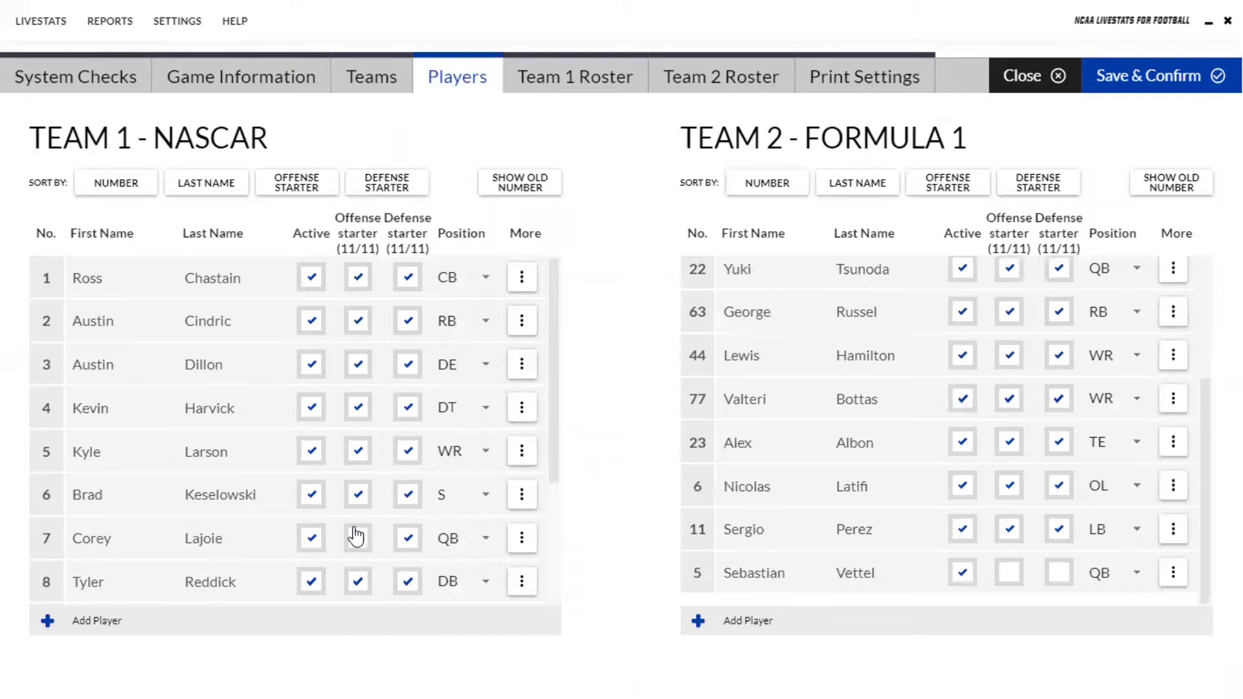
{"action": "scroll", "coordinate": [115, 452], "scroll_direction": "down", "scroll_amount": 3}
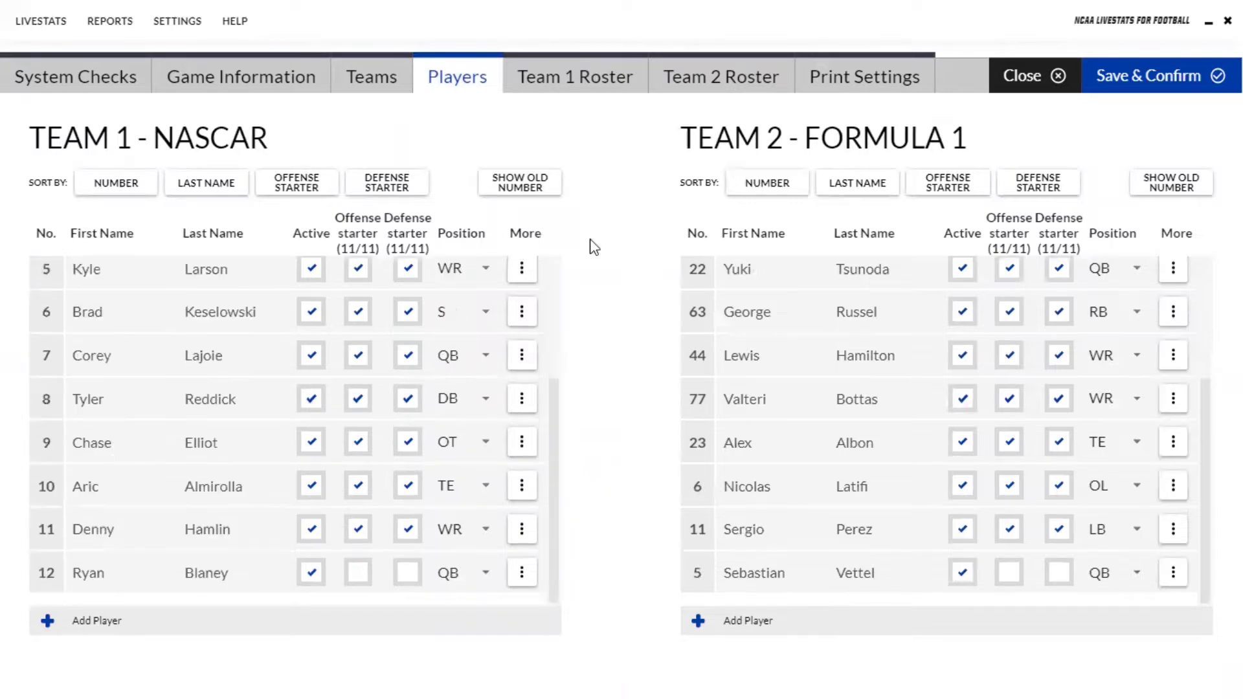
Review both team rosters and the print settings, and save and confirm the game setup
{"action": "left_click", "coordinate": [558, 89]}
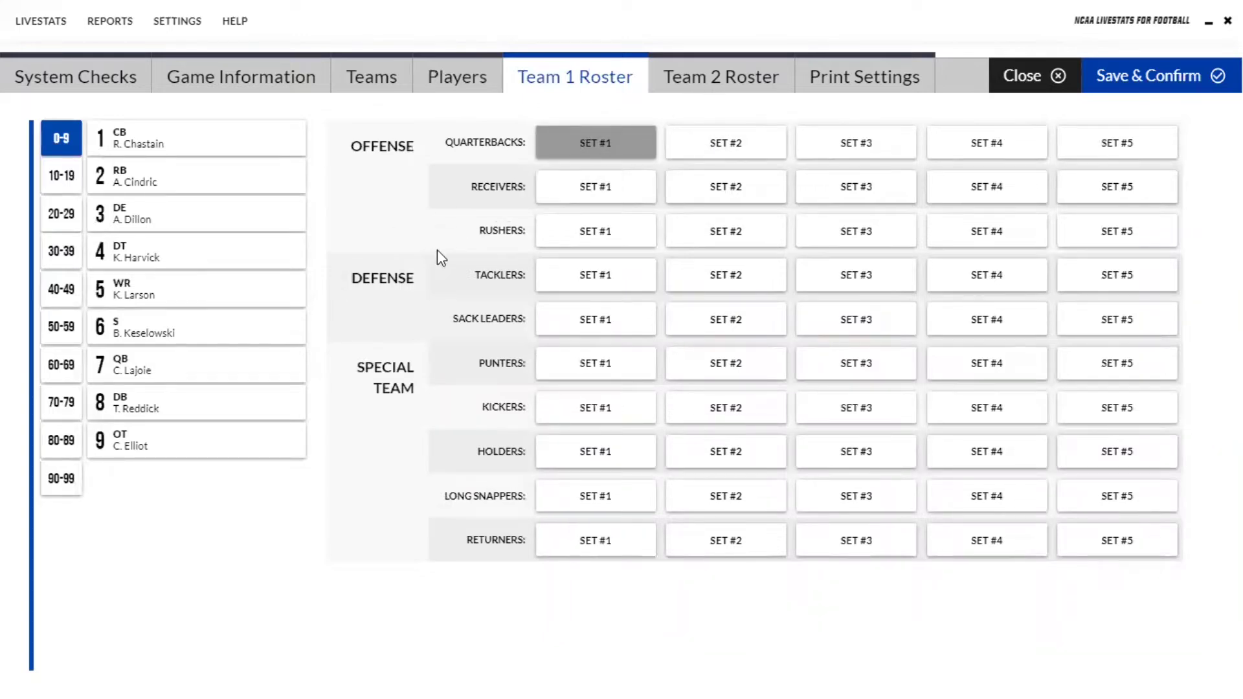
{"action": "left_click", "coordinate": [747, 72]}
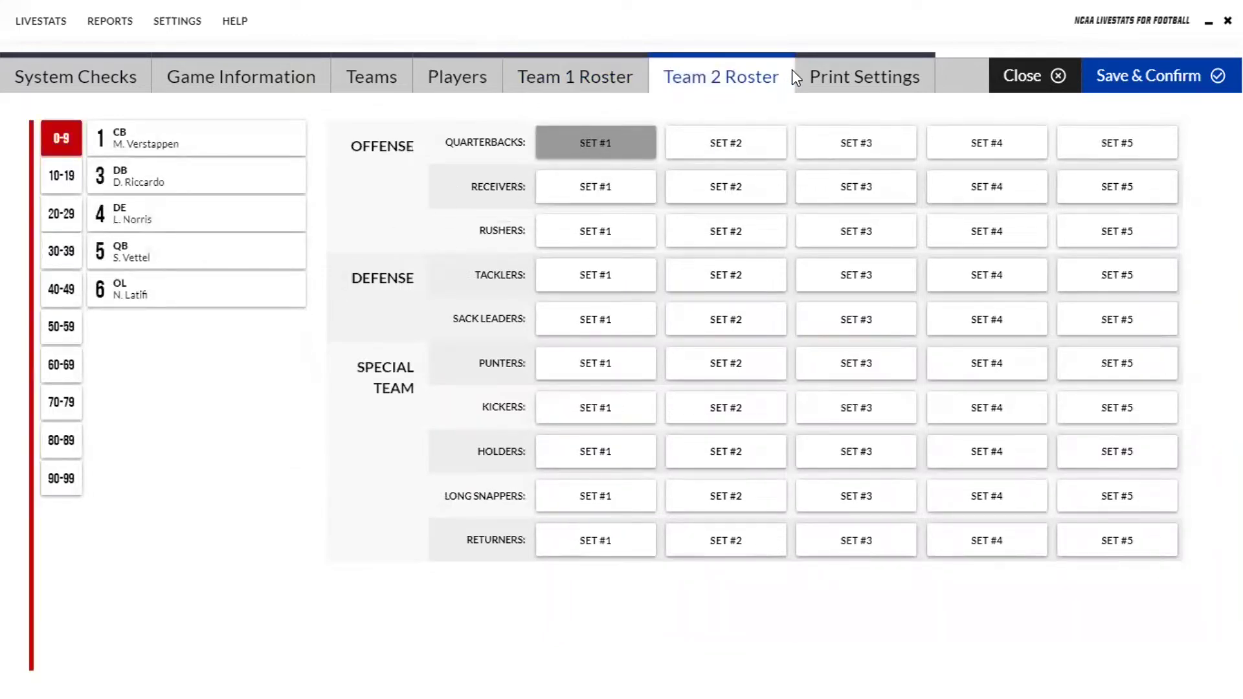
{"action": "left_click", "coordinate": [829, 78]}
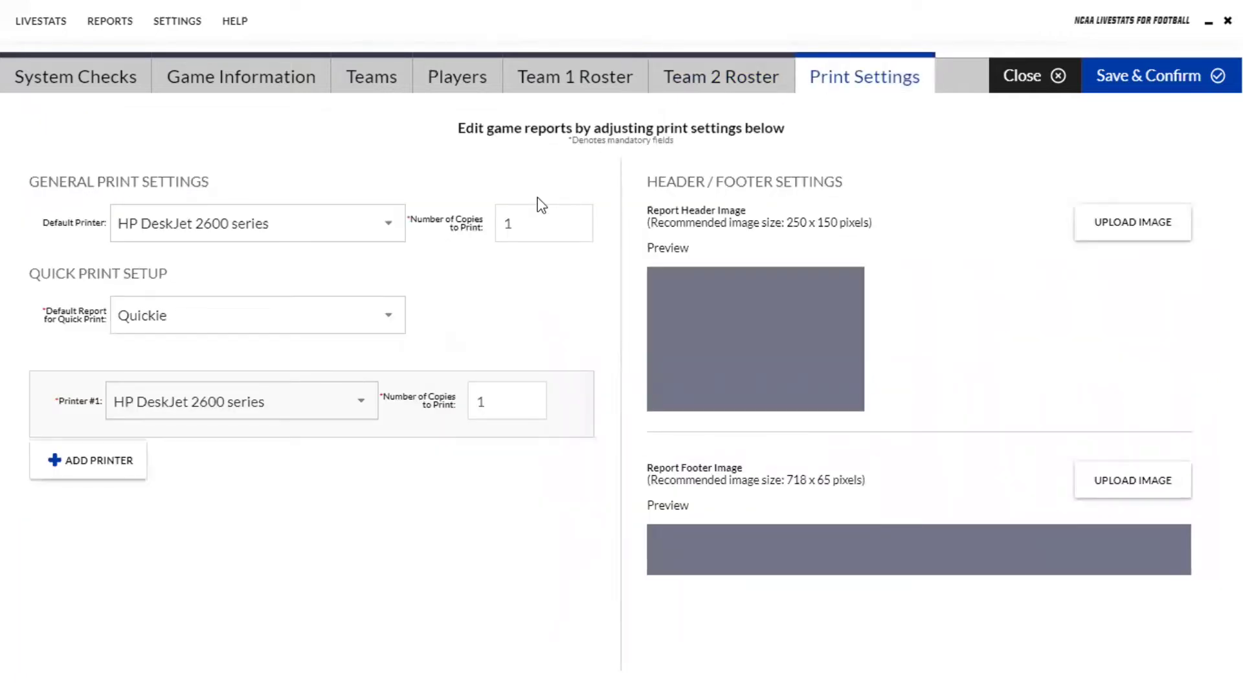
{"action": "left_click", "coordinate": [1145, 78]}
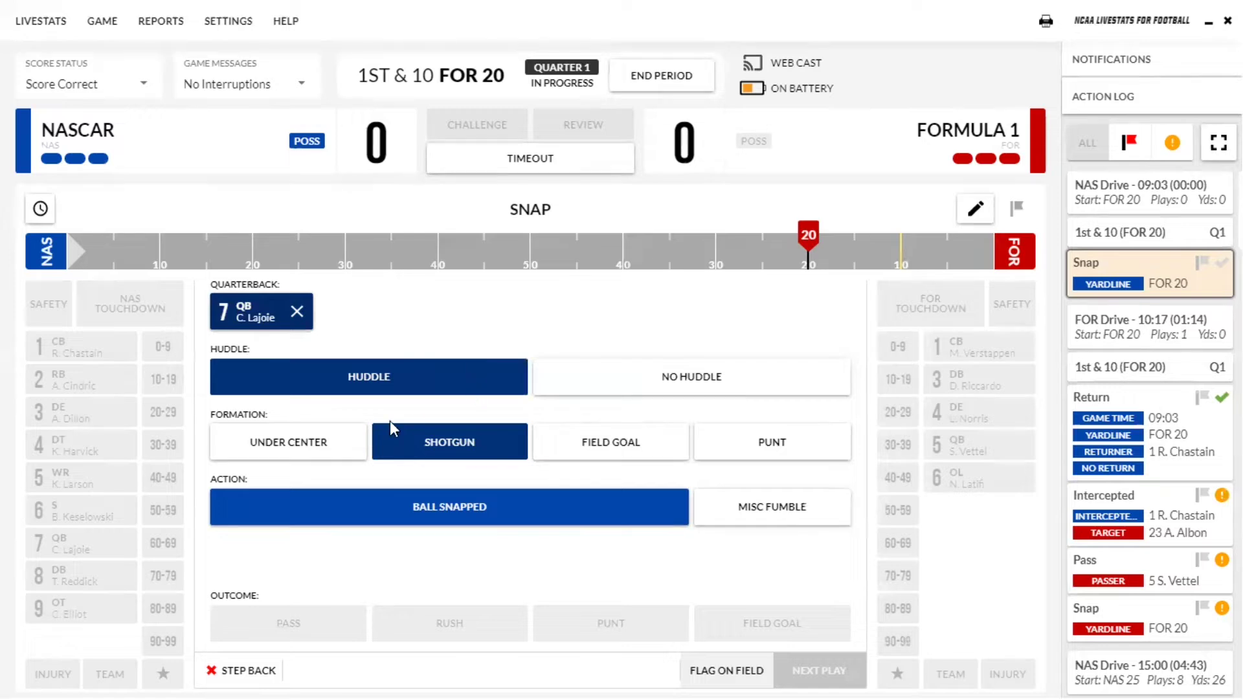
Record the 1st & 10 snap as a rush up the middle by NASCAR's number 10 tight end
{"action": "left_click", "coordinate": [409, 503]}
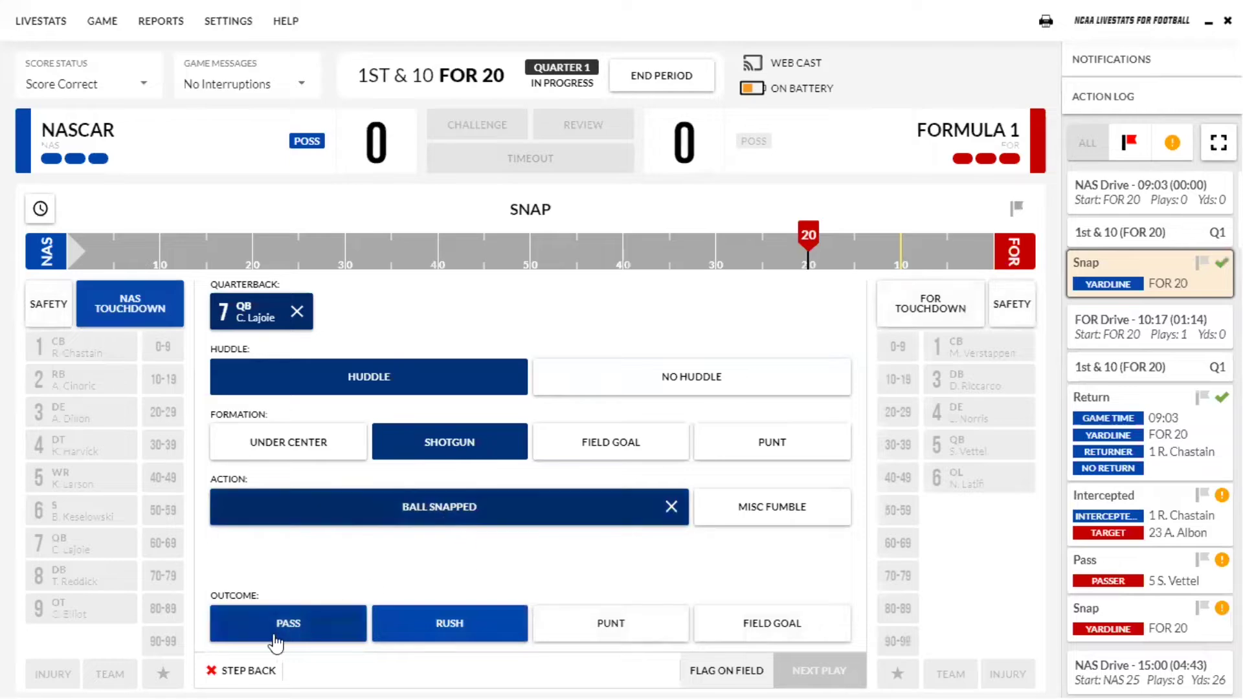
{"action": "left_click", "coordinate": [406, 624]}
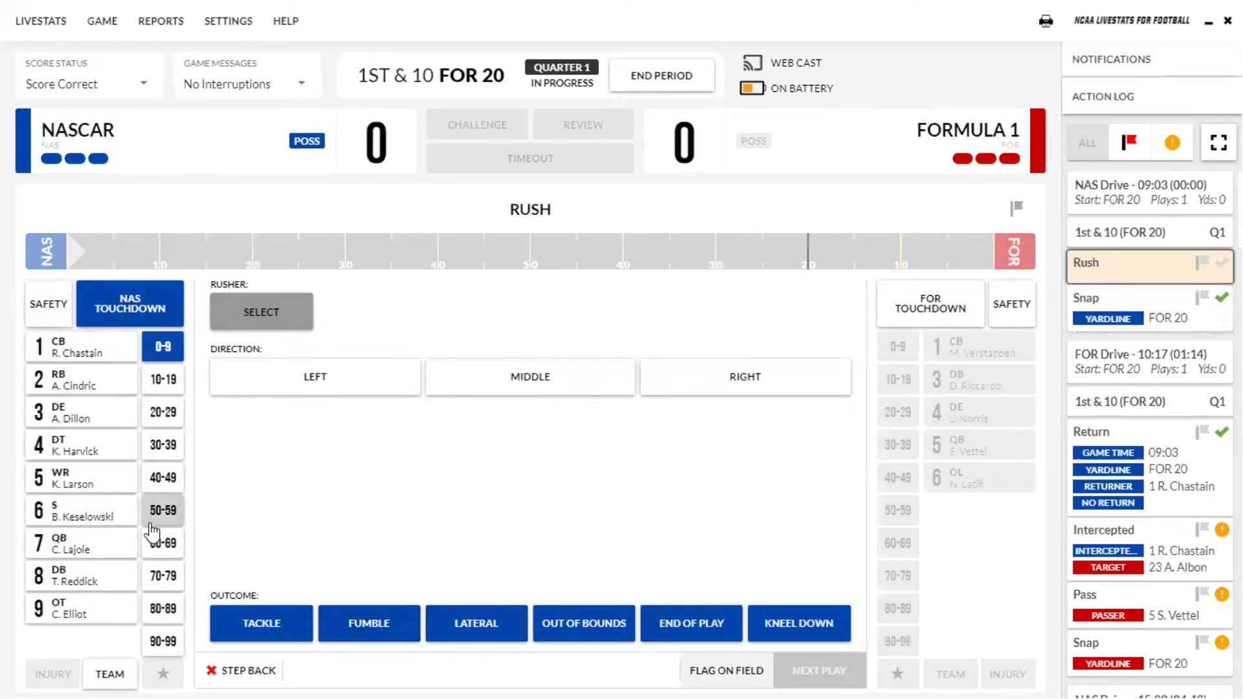
{"action": "left_click", "coordinate": [163, 379]}
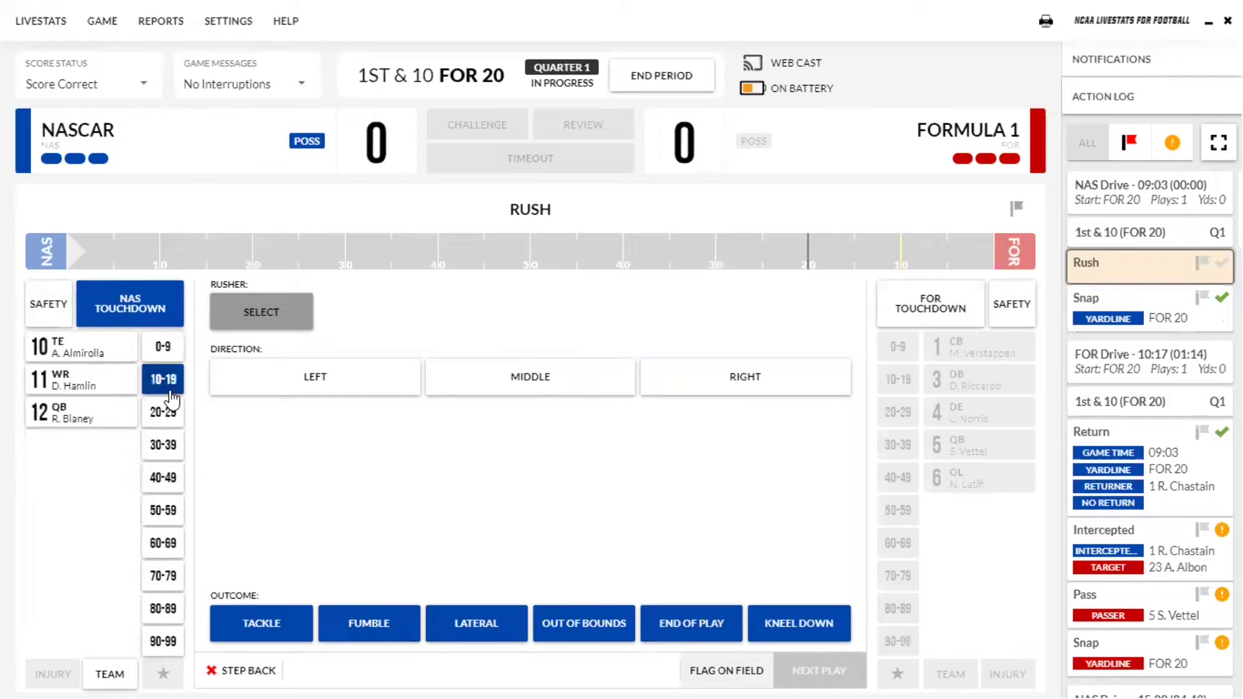
{"action": "left_click", "coordinate": [163, 412]}
{"action": "left_click", "coordinate": [163, 445]}
{"action": "left_click", "coordinate": [163, 478]}
{"action": "left_click", "coordinate": [164, 608]}
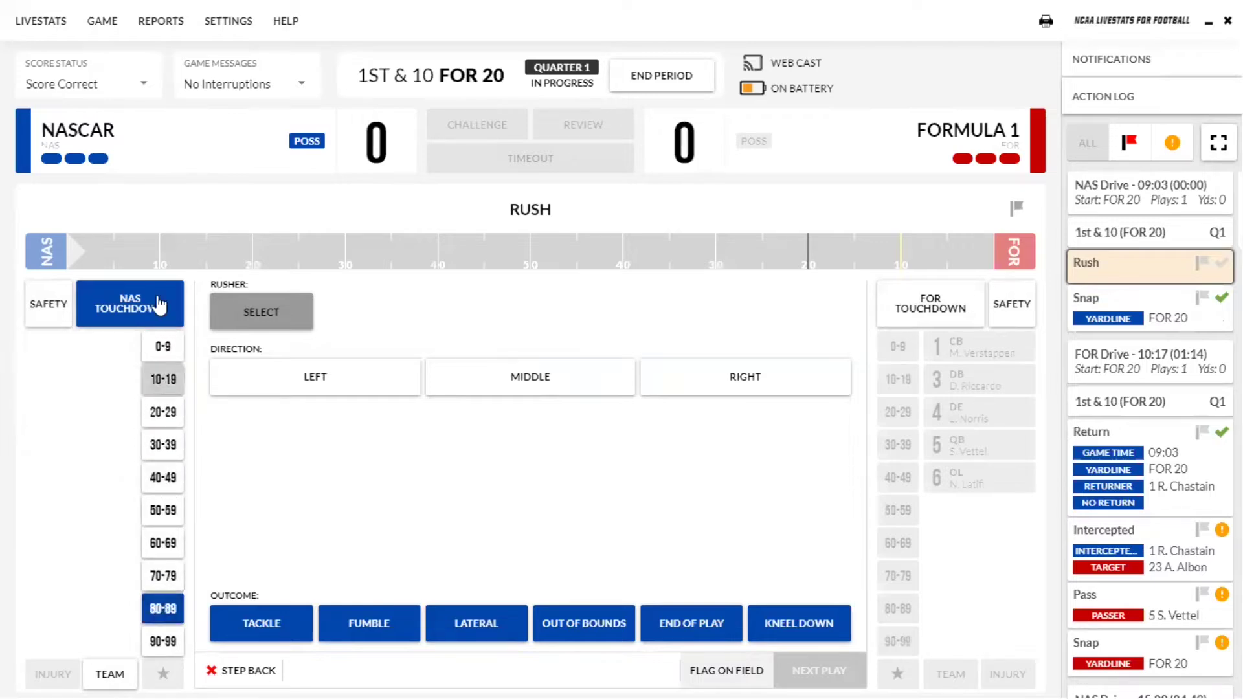
{"action": "left_click", "coordinate": [163, 380]}
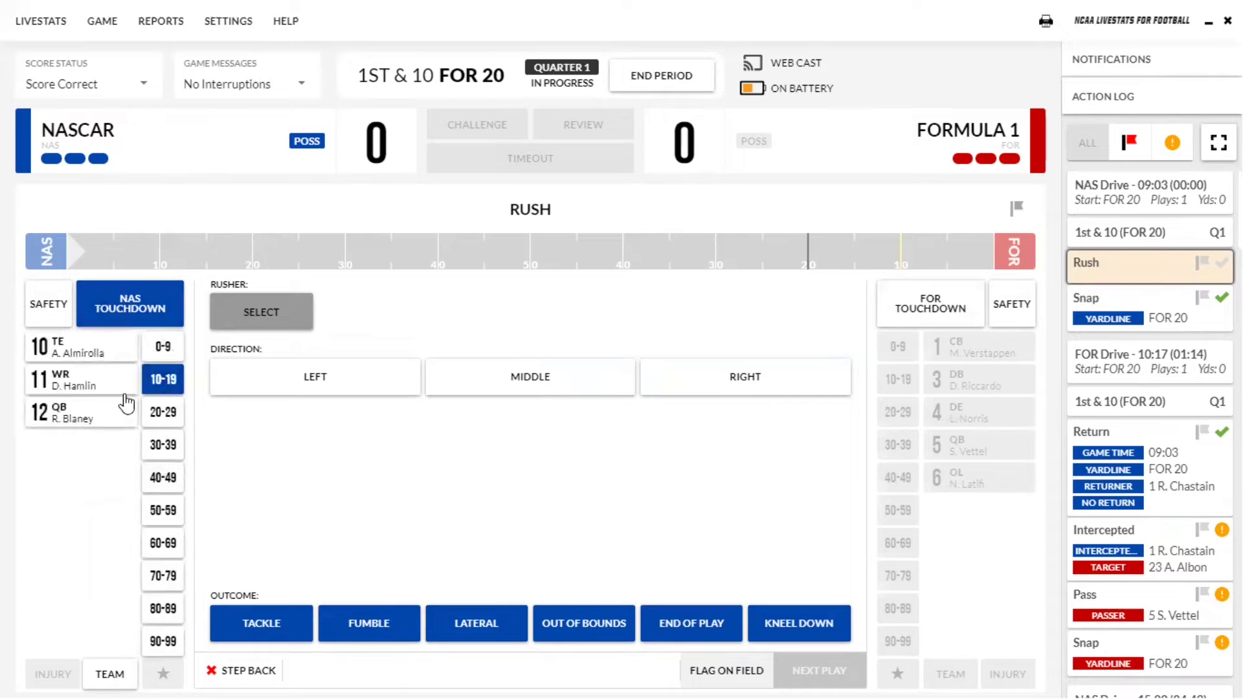
{"action": "left_click", "coordinate": [107, 347]}
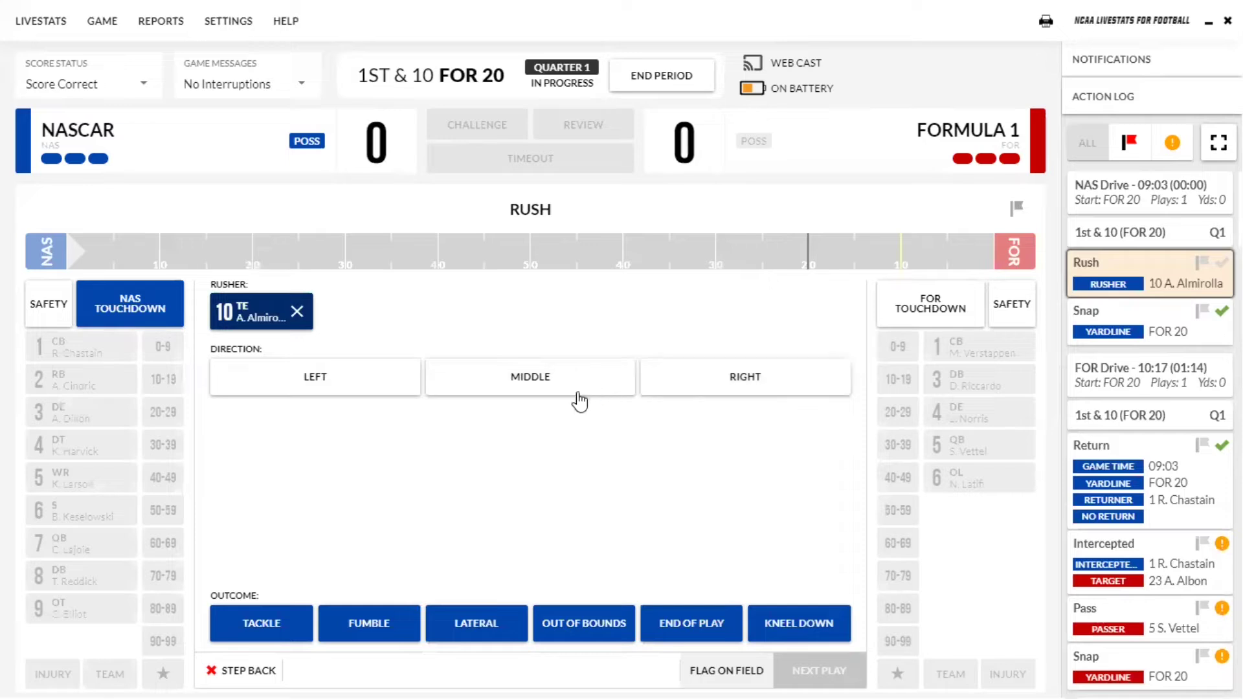
{"action": "left_click", "coordinate": [554, 394]}
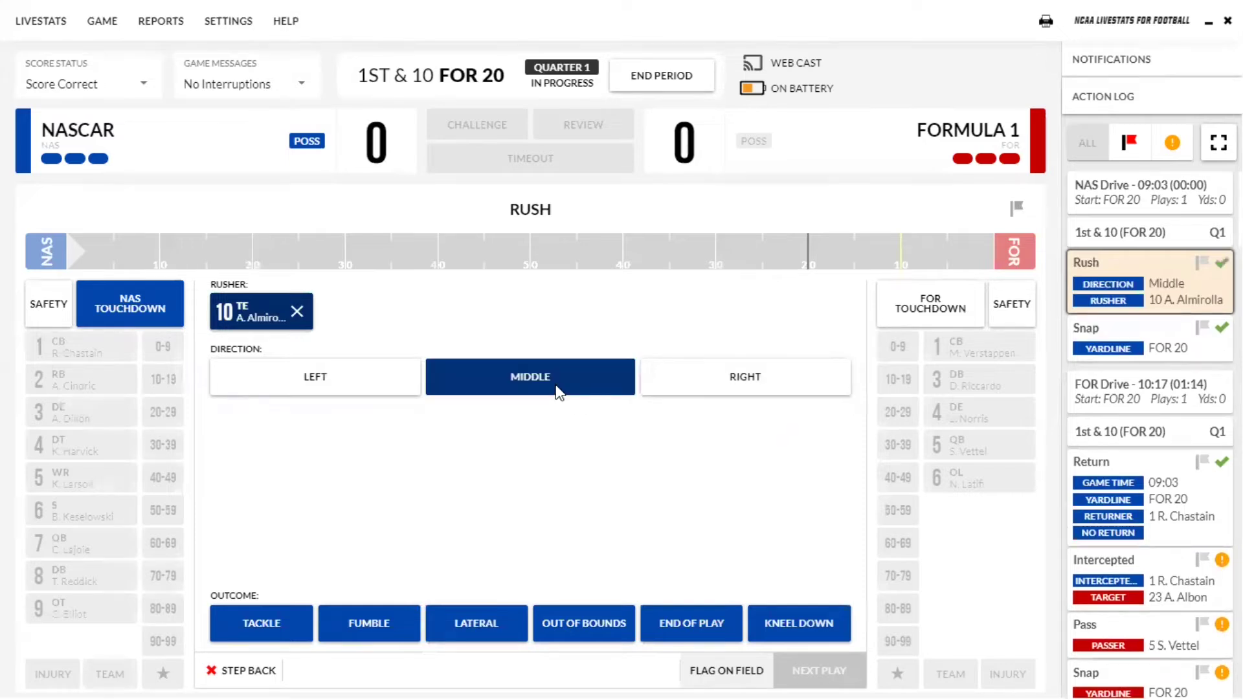
Record a tackle by Formula 1's number 6 at the FOR 19 yard line and advance to the next play
{"action": "left_click", "coordinate": [261, 627]}
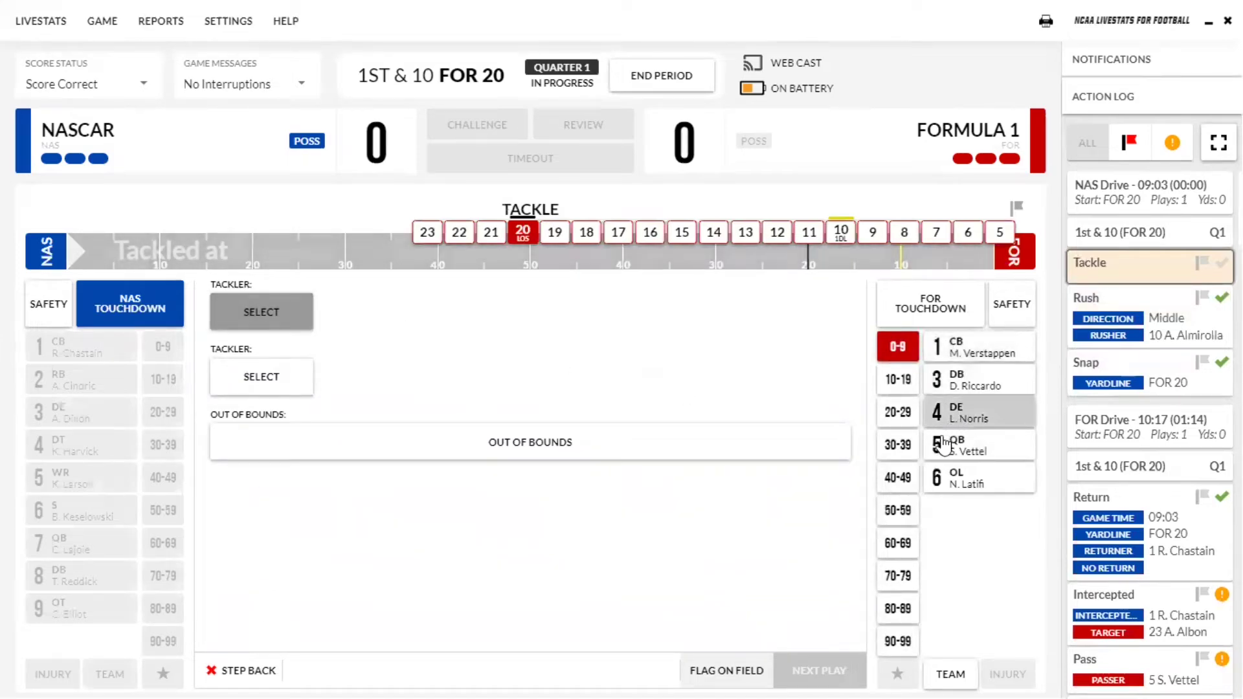
{"action": "left_click", "coordinate": [951, 485]}
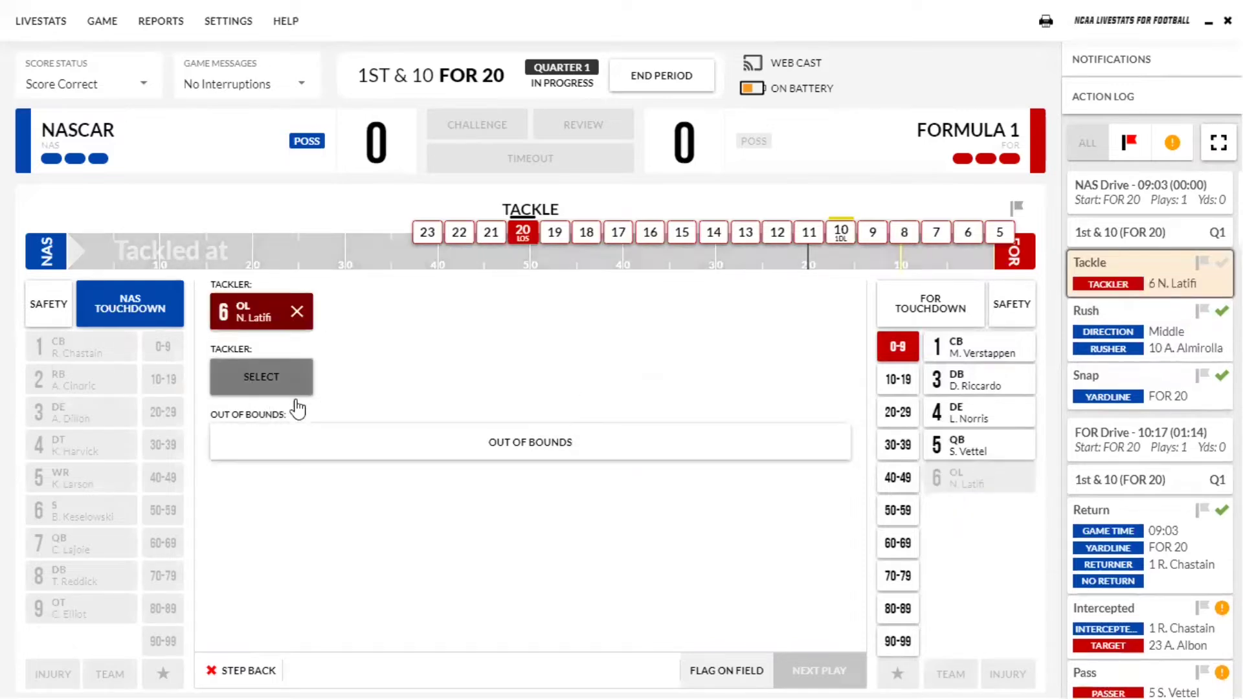
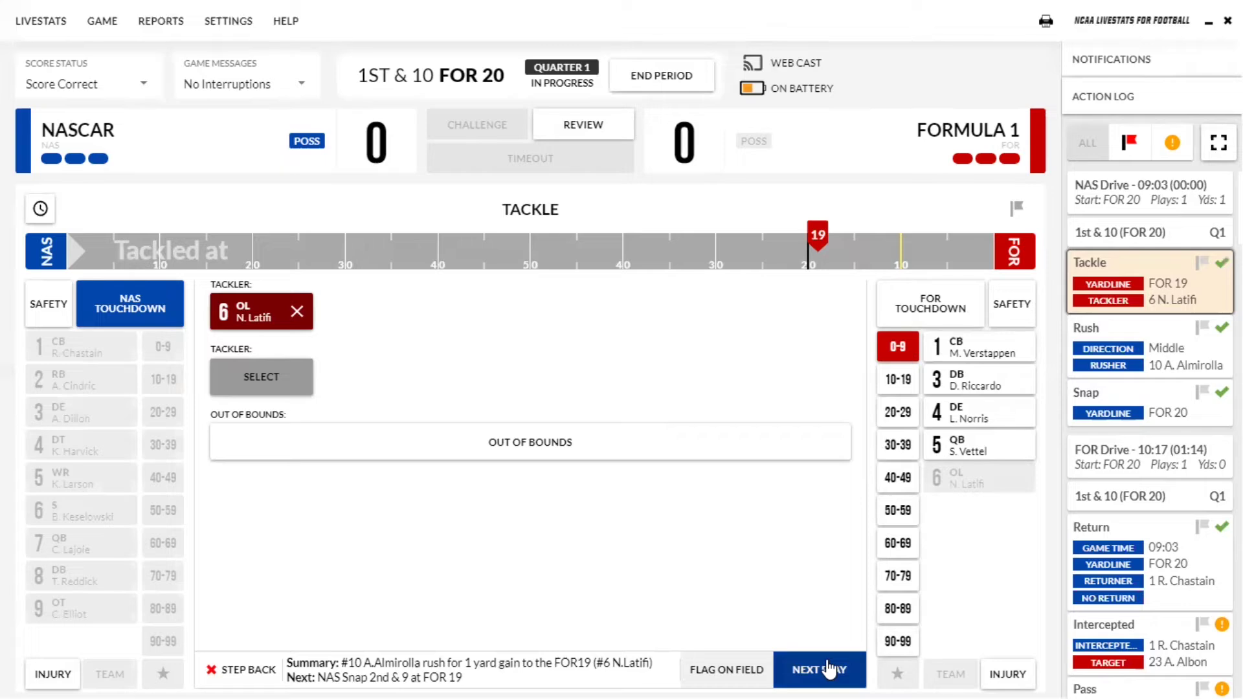
{"action": "left_click", "coordinate": [828, 669]}
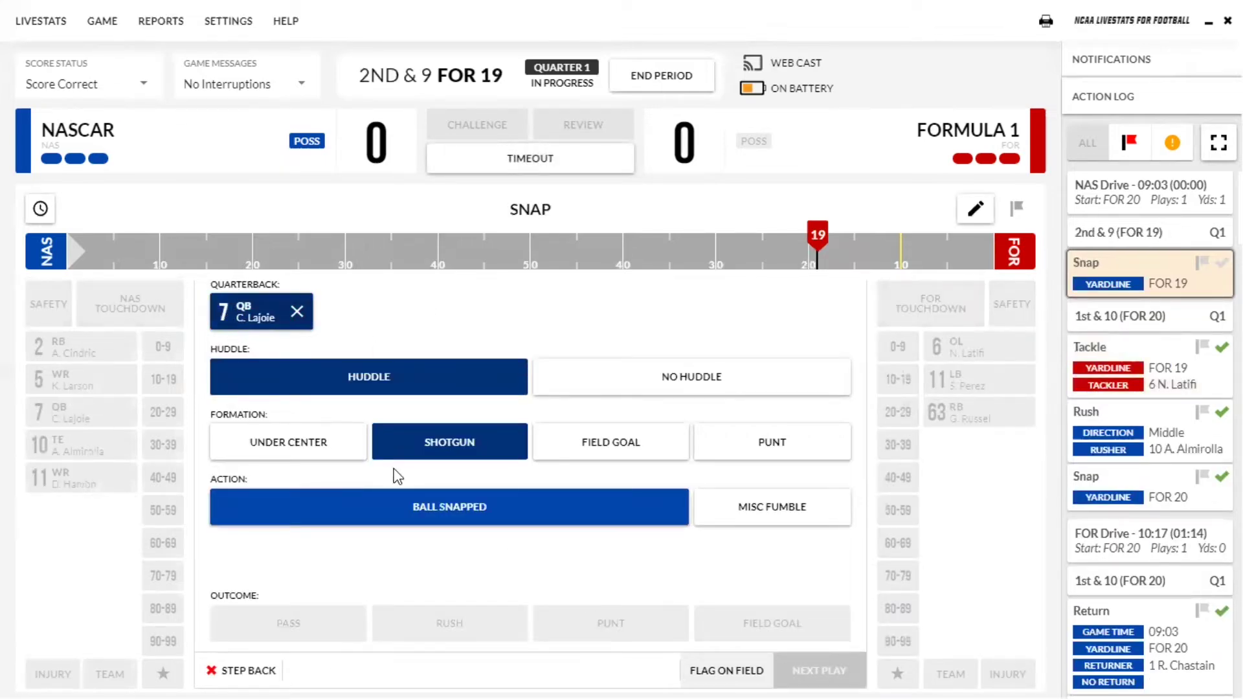
Record the 2nd & 9 snap from under center with a complete pass to the left, received by NASCAR's number 11
{"action": "left_click", "coordinate": [329, 453]}
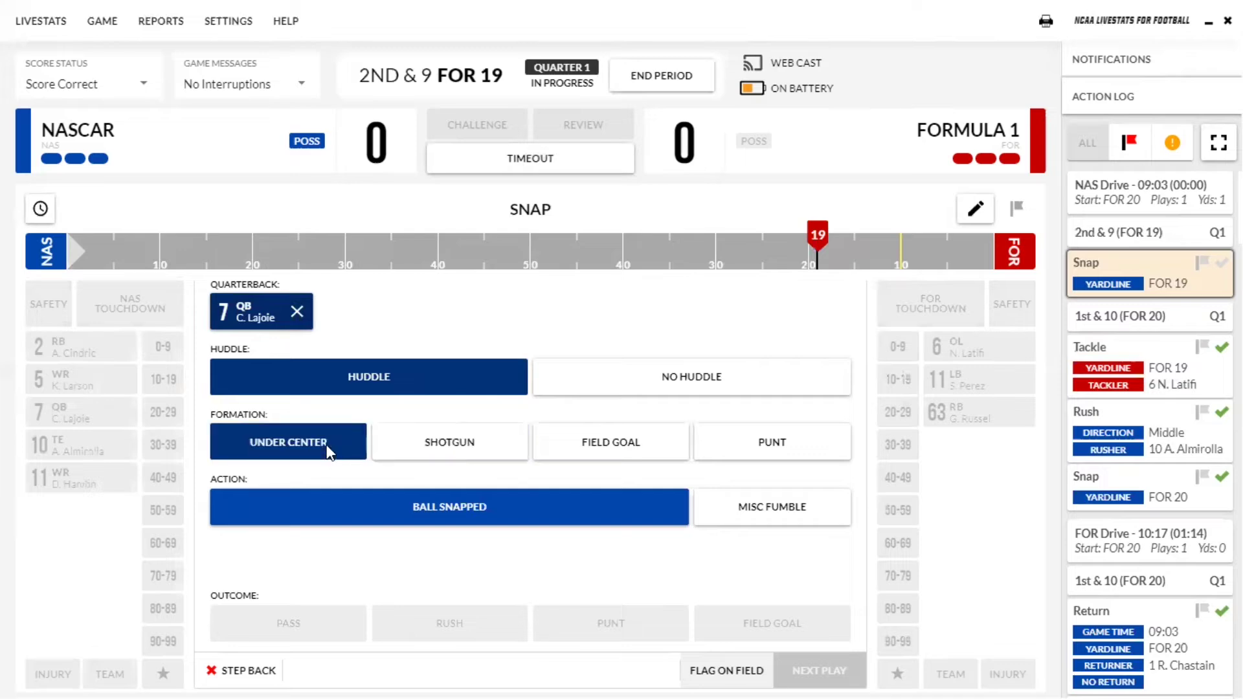
{"action": "left_click", "coordinate": [403, 516]}
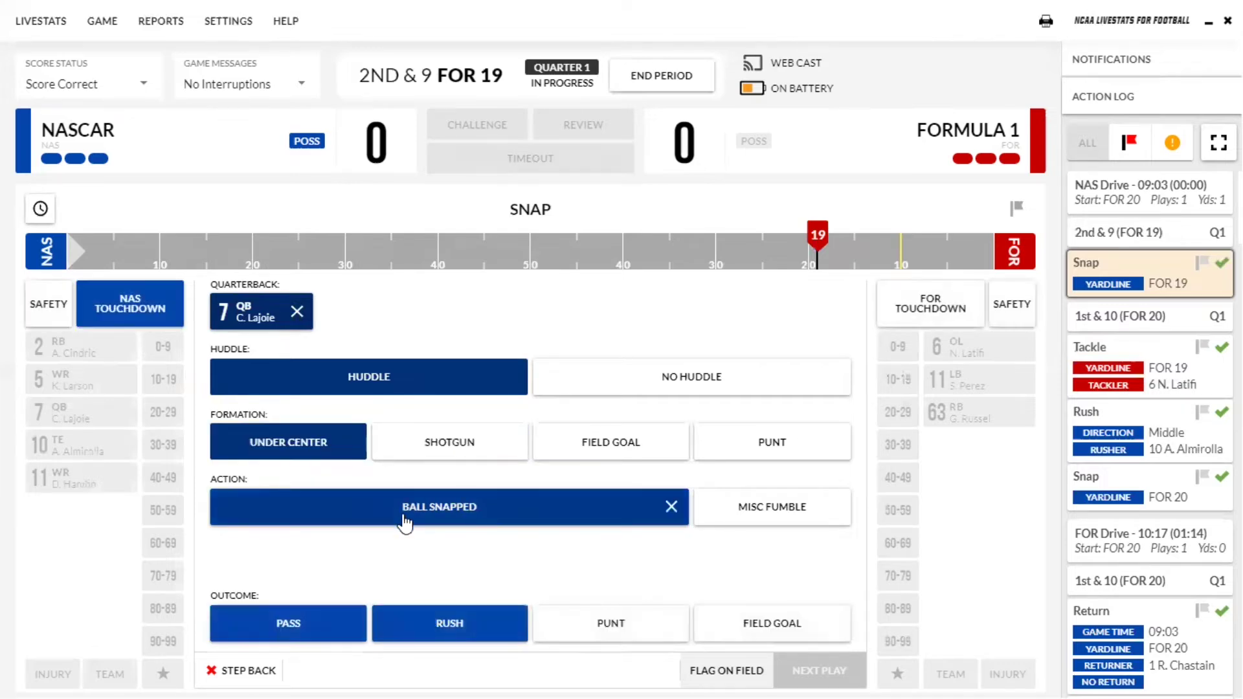
{"action": "left_click", "coordinate": [279, 625]}
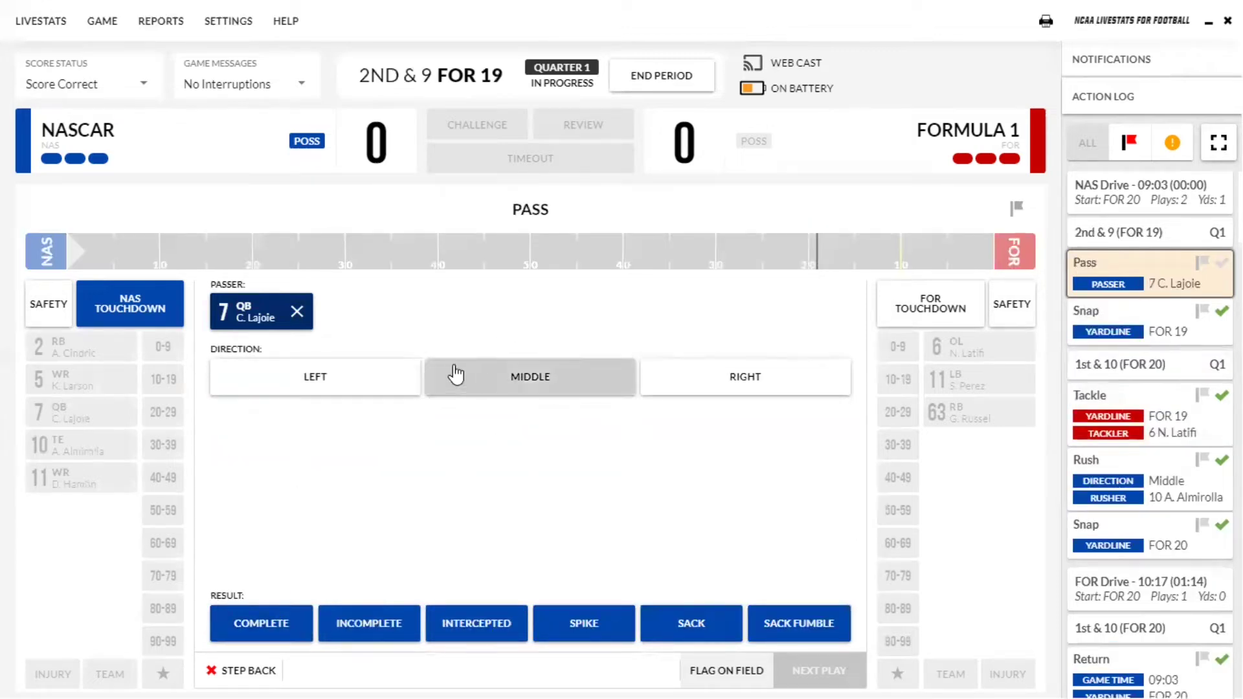
{"action": "left_click", "coordinate": [356, 385]}
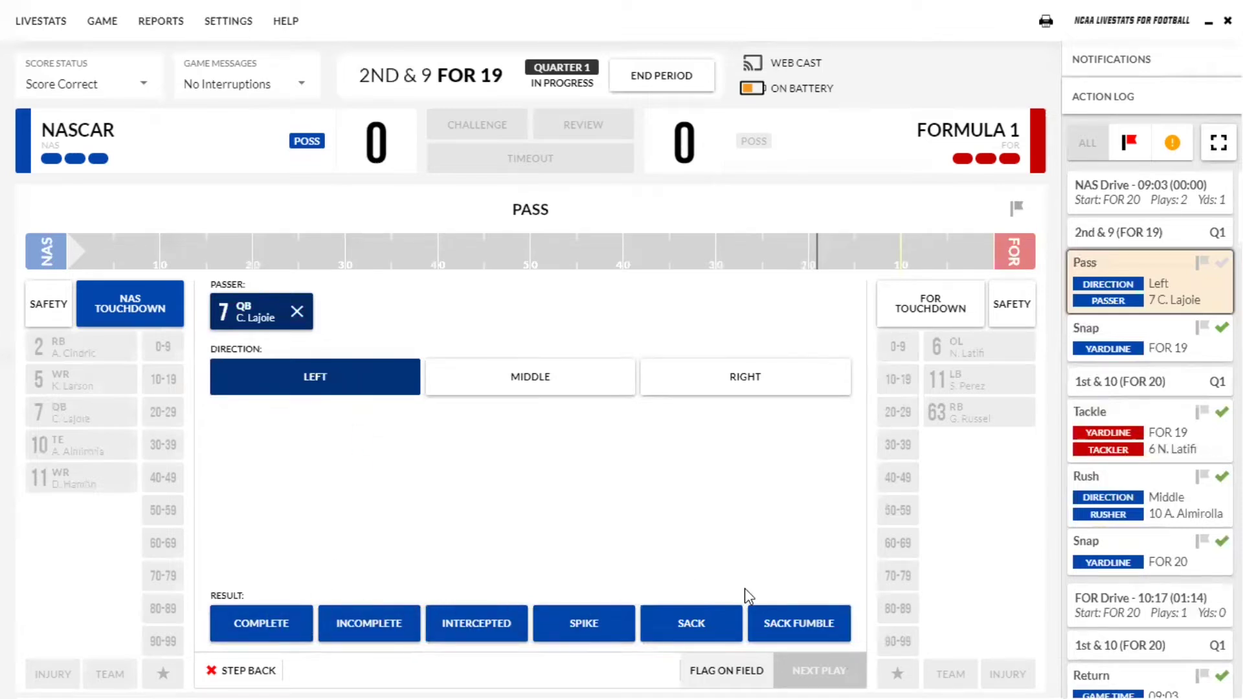
{"action": "left_click", "coordinate": [239, 625]}
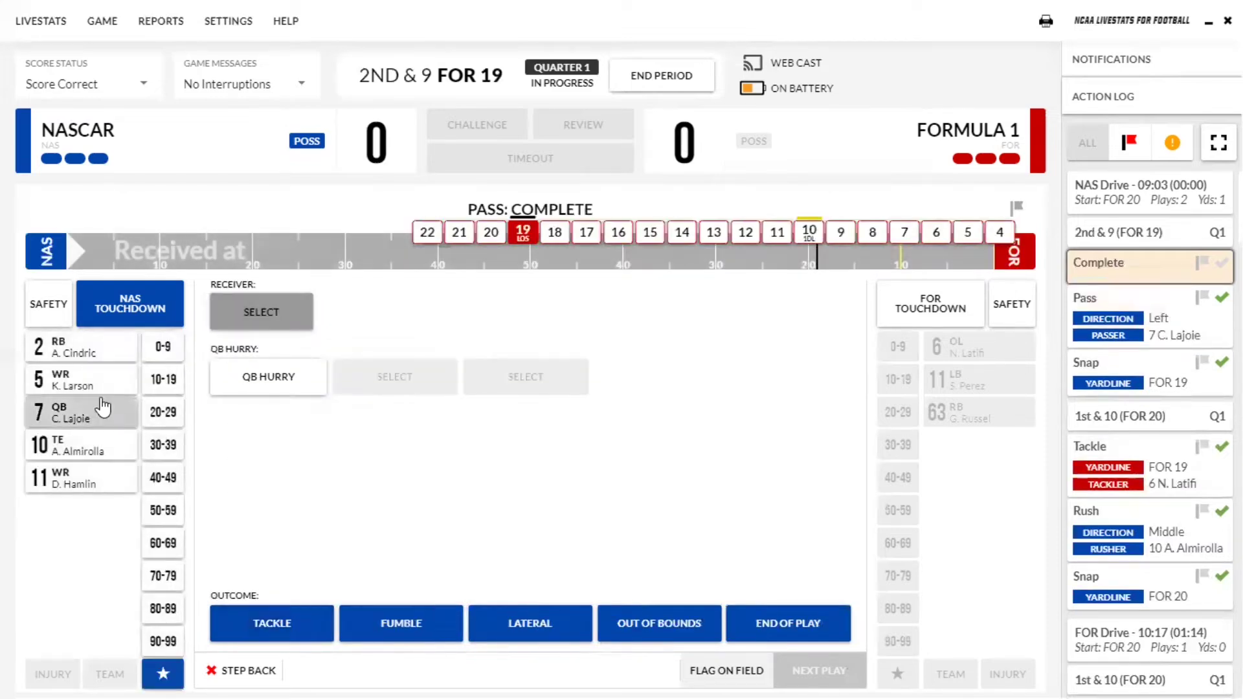
{"action": "left_click", "coordinate": [119, 480]}
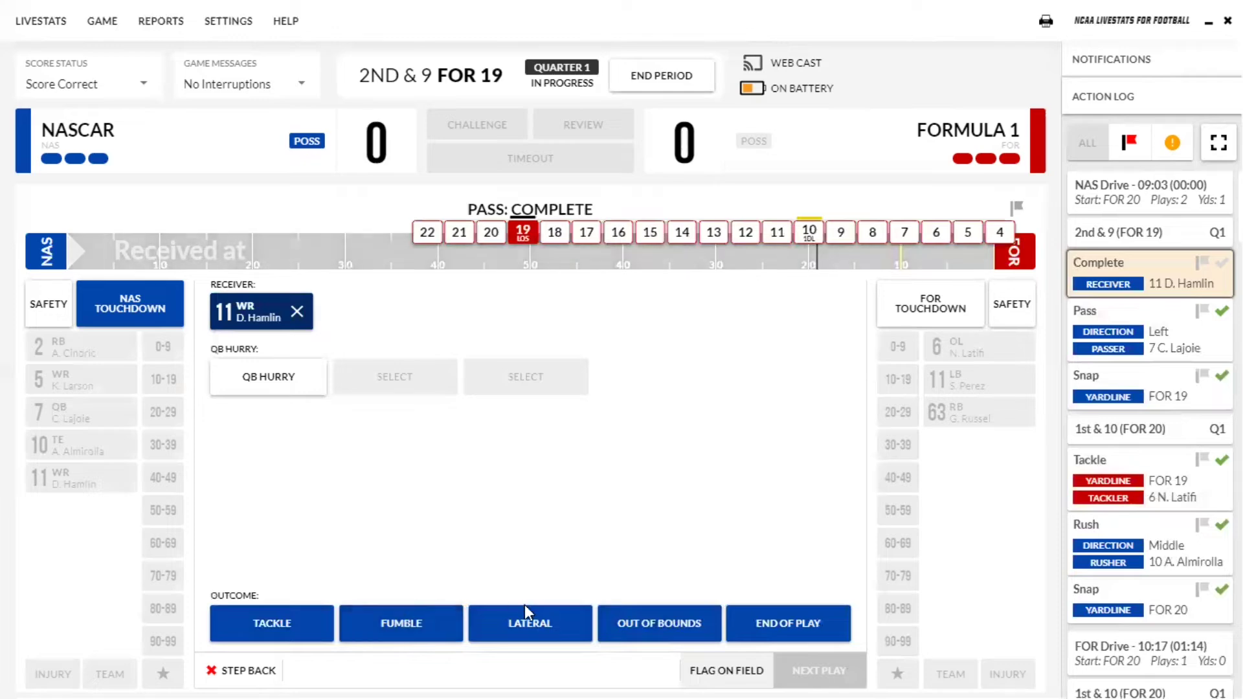
Record a tackle by Formula 1's number 3 at the FOR 11 yard line and advance to the next play
{"action": "left_click", "coordinate": [245, 625]}
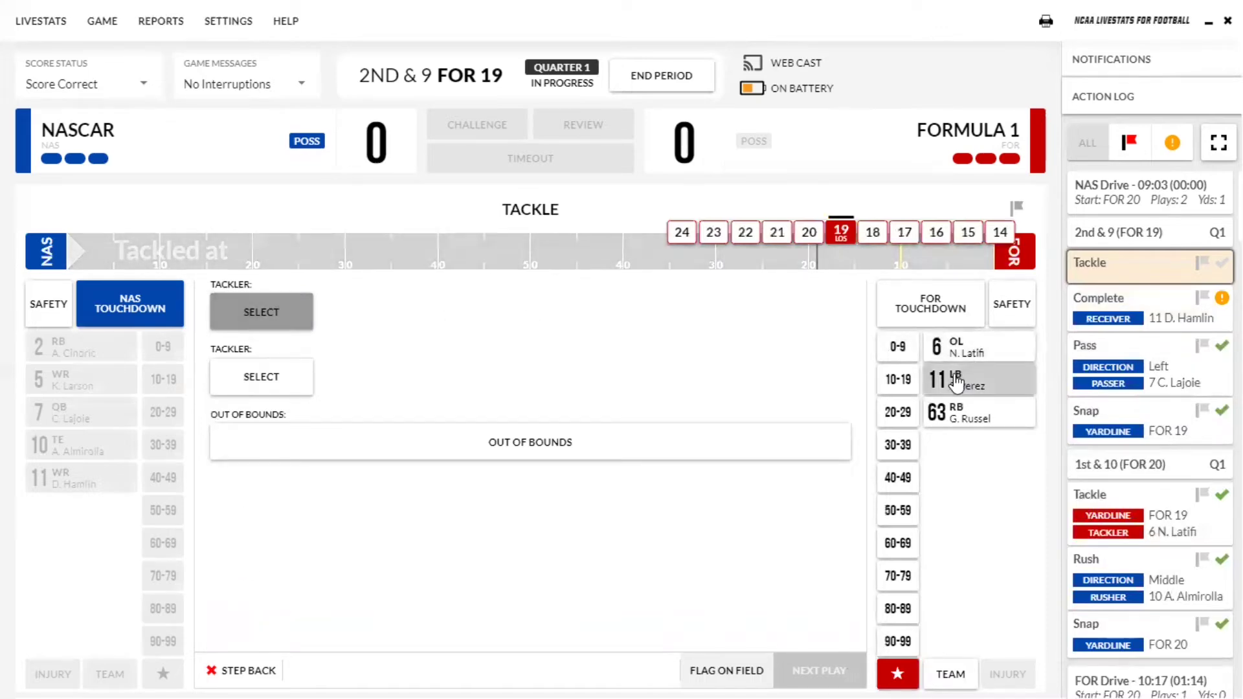
{"action": "left_click", "coordinate": [912, 358]}
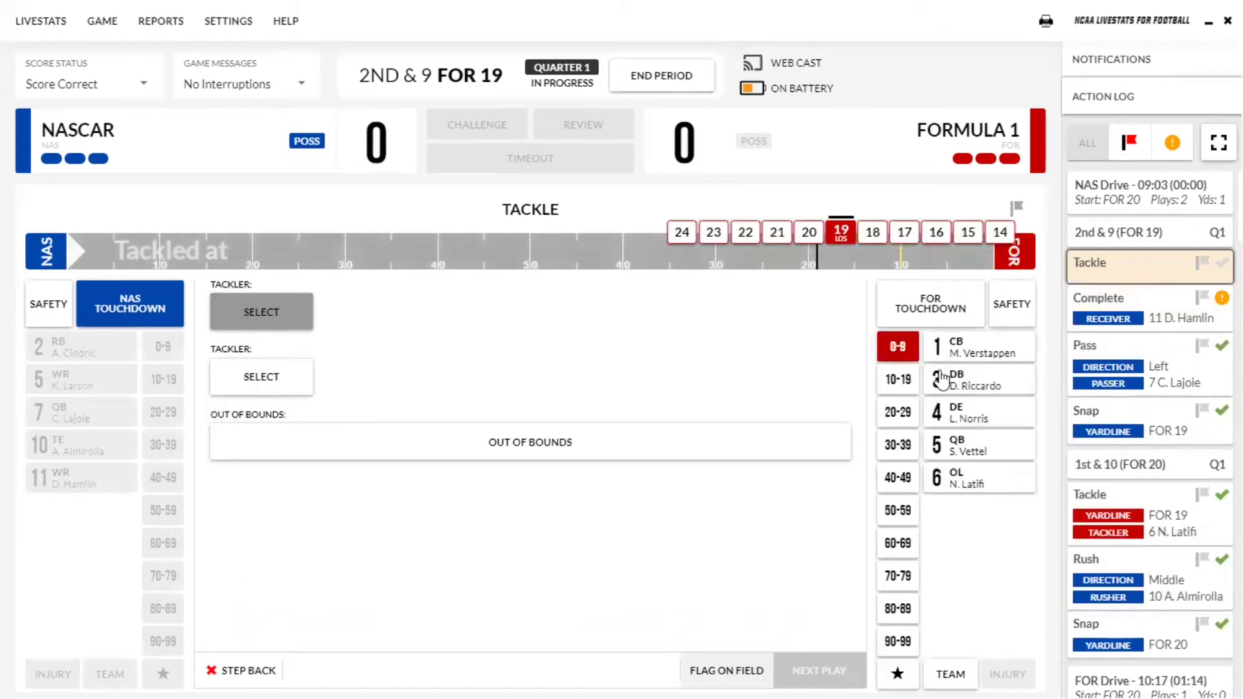
{"action": "left_click", "coordinate": [964, 380]}
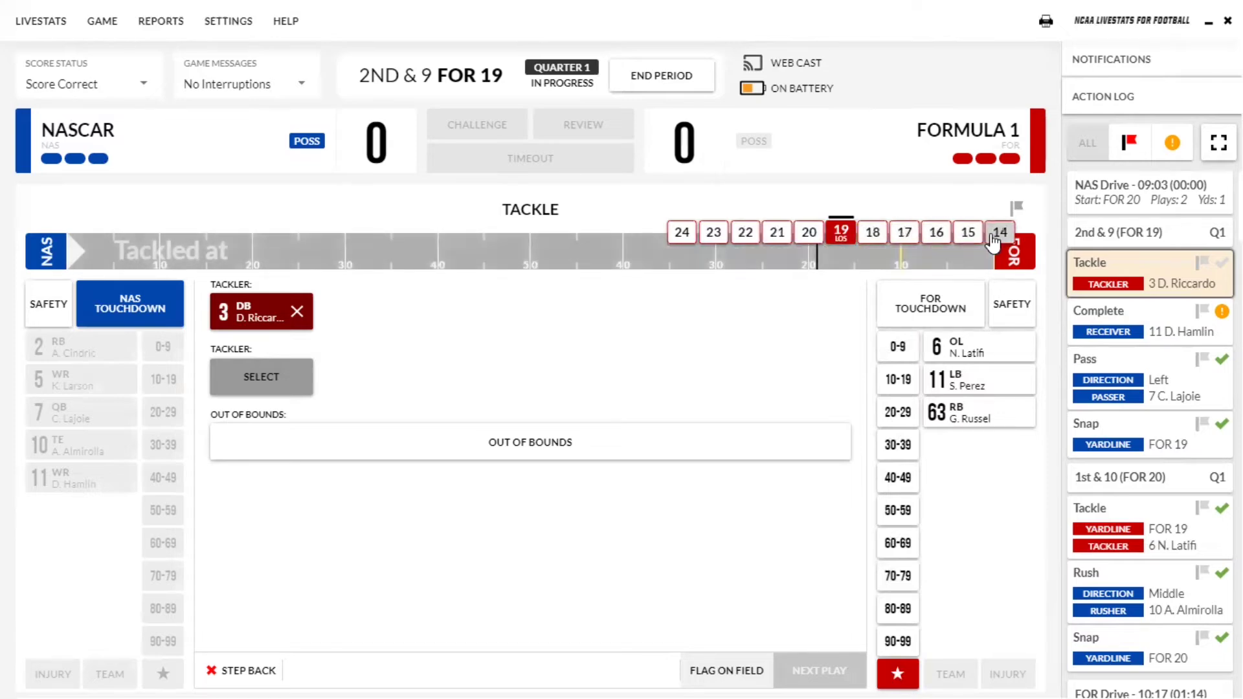
{"action": "left_click", "coordinate": [892, 254]}
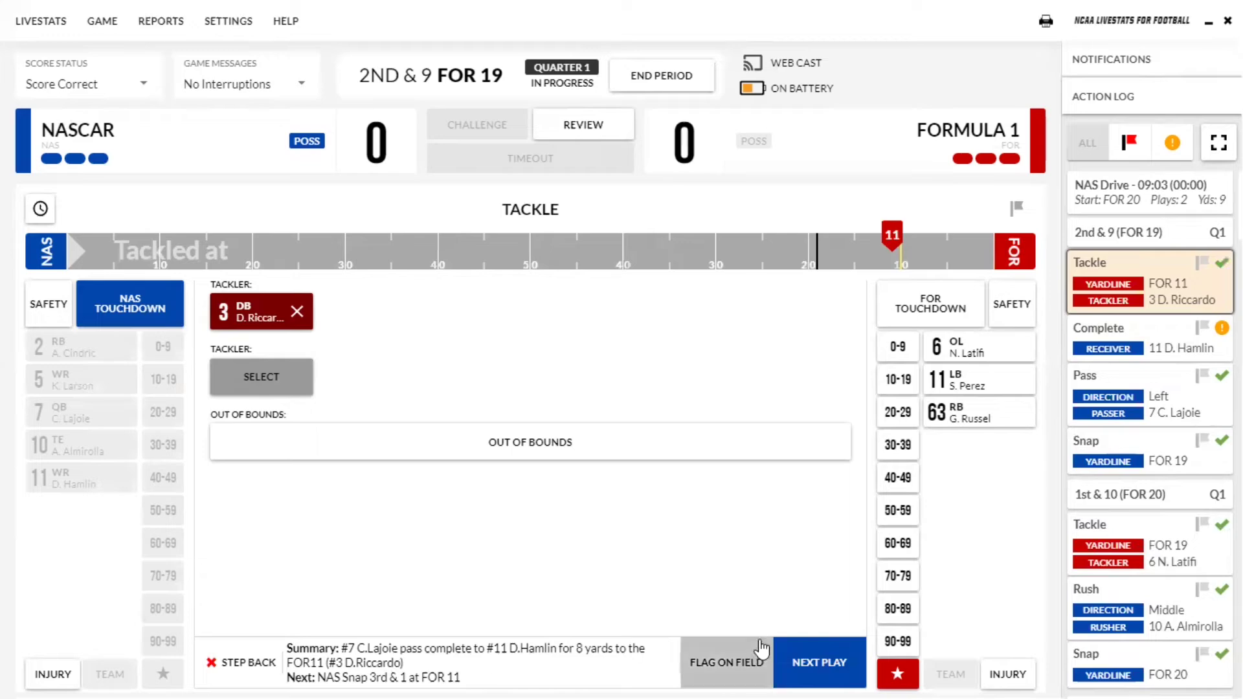
{"action": "left_click", "coordinate": [817, 662]}
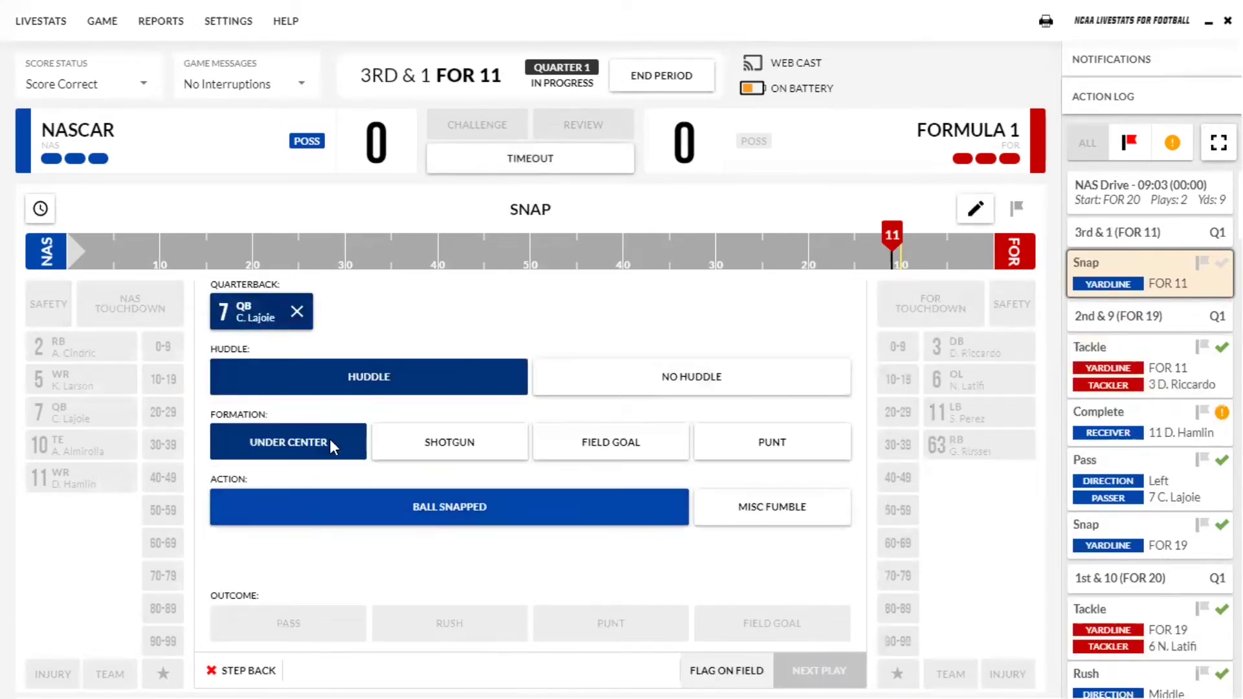
Record the 3rd & 1 ball snap with no huddle and an under center formation
{"action": "left_click", "coordinate": [461, 446]}
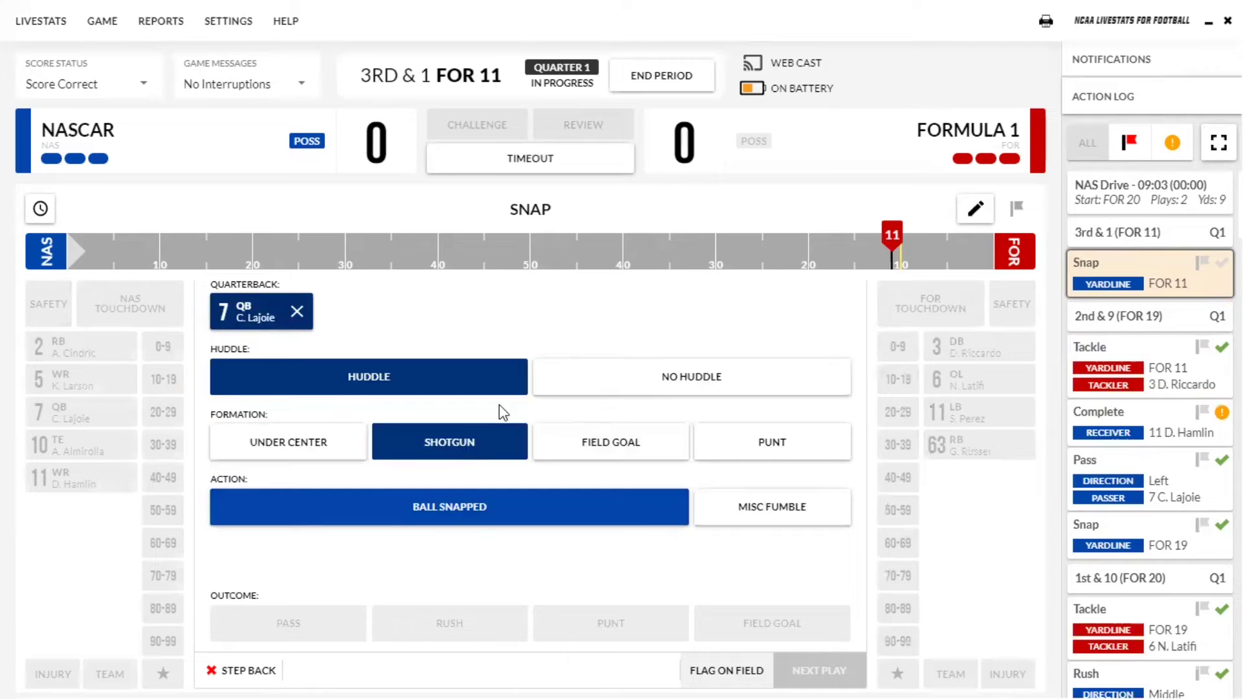
{"action": "left_click", "coordinate": [581, 382]}
{"action": "left_click", "coordinate": [299, 453]}
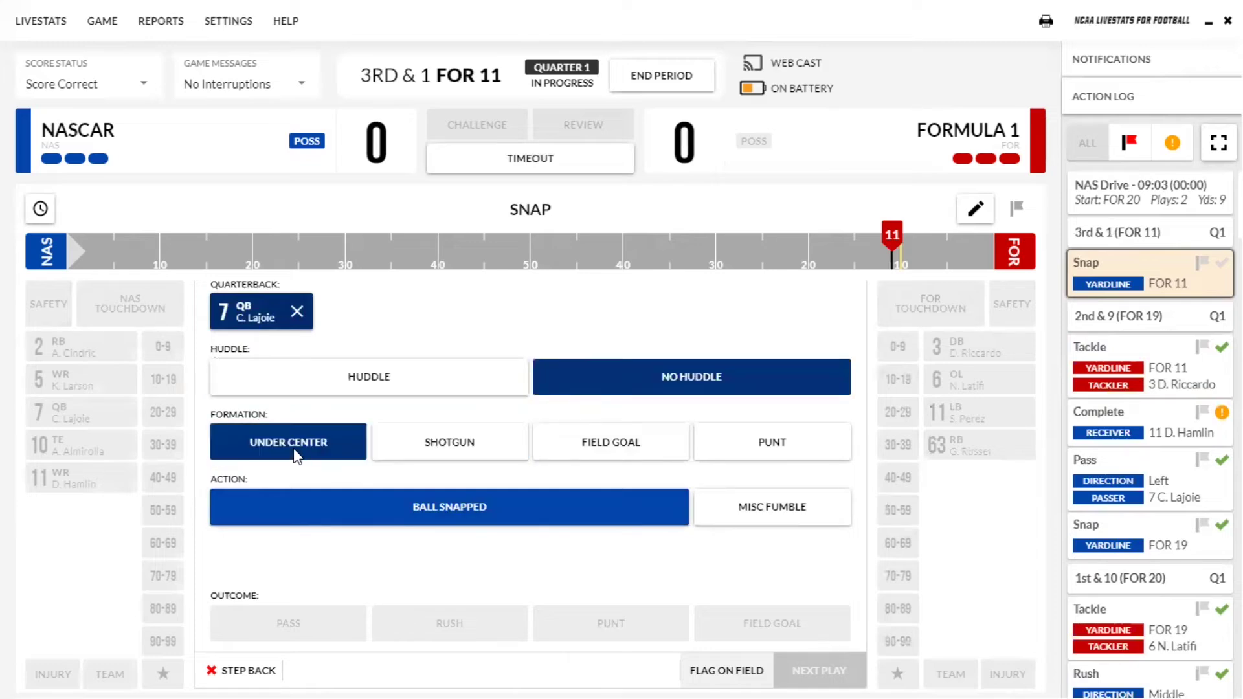
{"action": "left_click", "coordinate": [355, 520]}
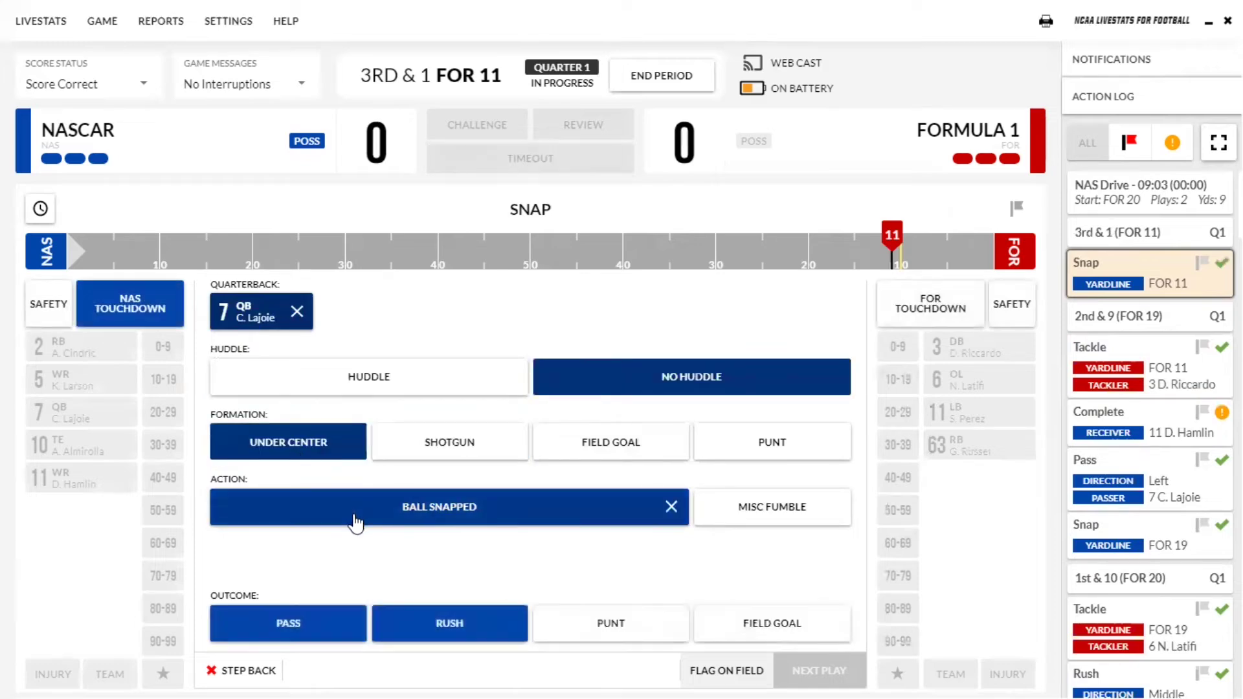
Record the 3rd & 1 play as a rush up the middle by NASCAR's number 7
{"action": "left_click", "coordinate": [412, 626]}
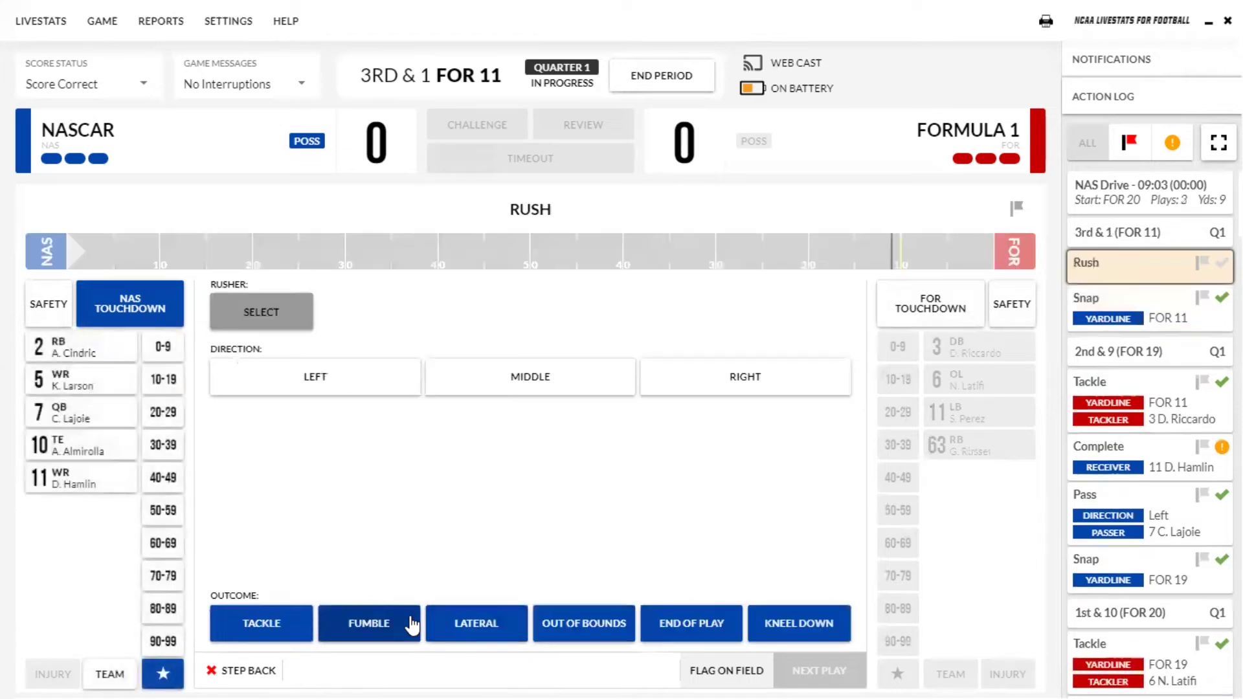
{"action": "left_click", "coordinate": [165, 381]}
{"action": "left_click", "coordinate": [166, 352]}
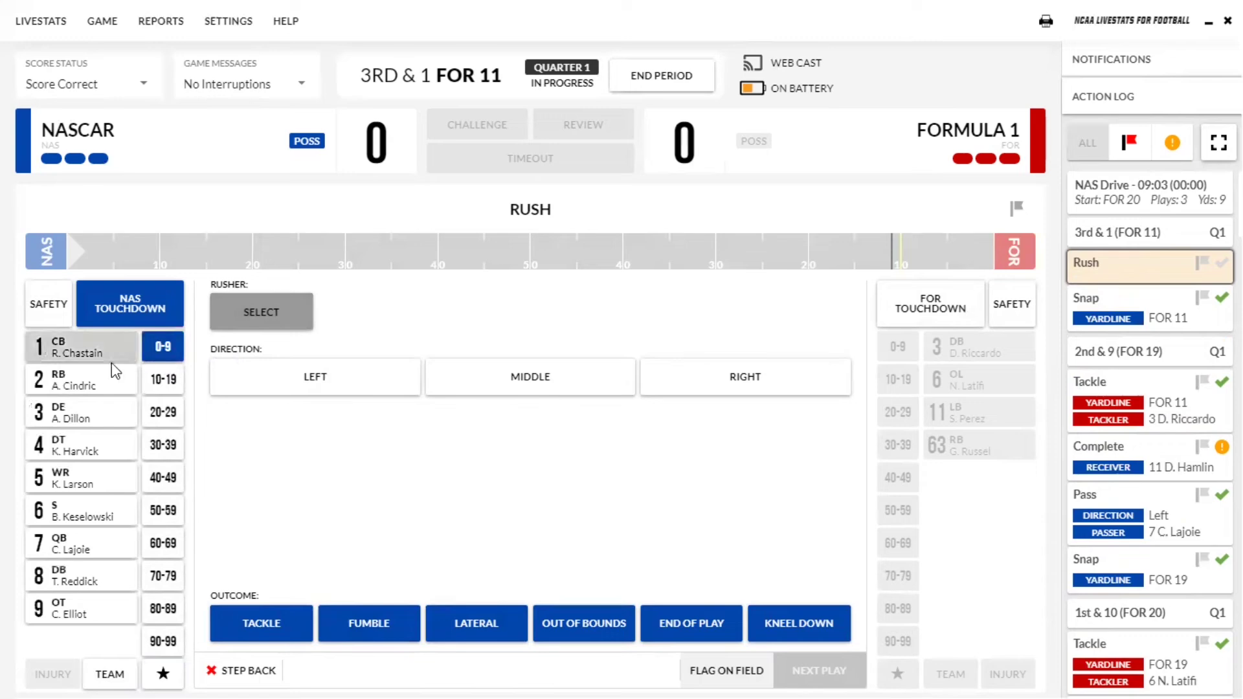
{"action": "left_click", "coordinate": [85, 545]}
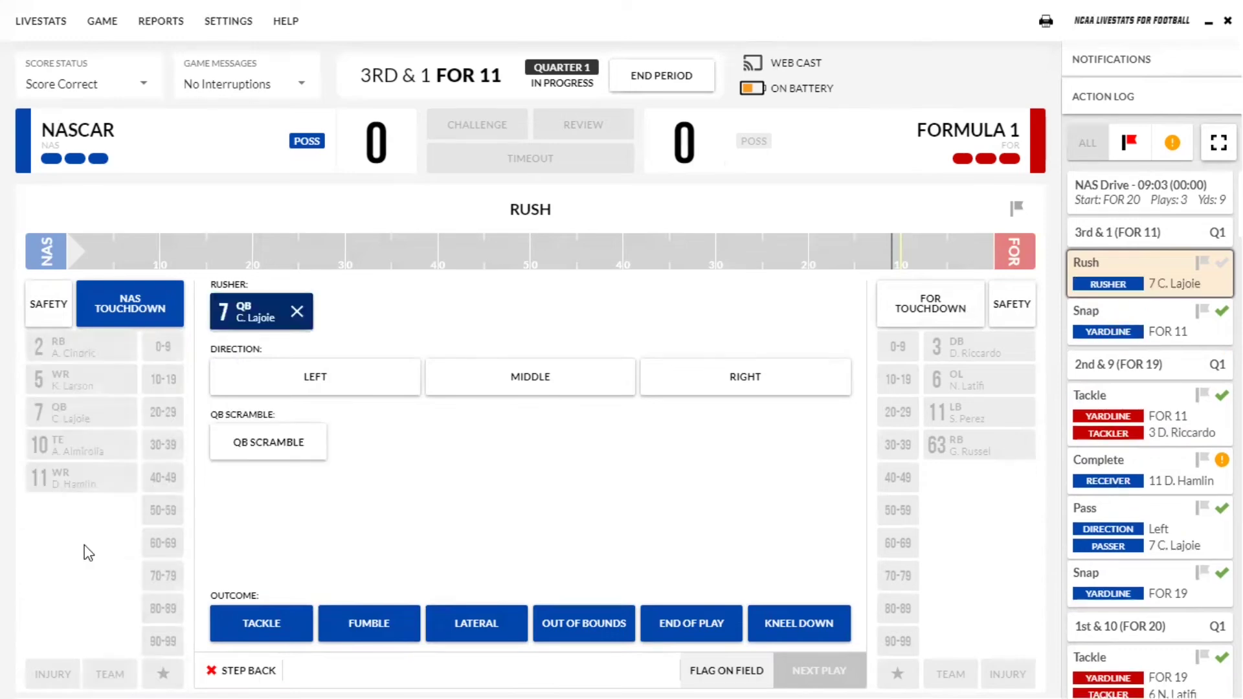
{"action": "left_click", "coordinate": [526, 377]}
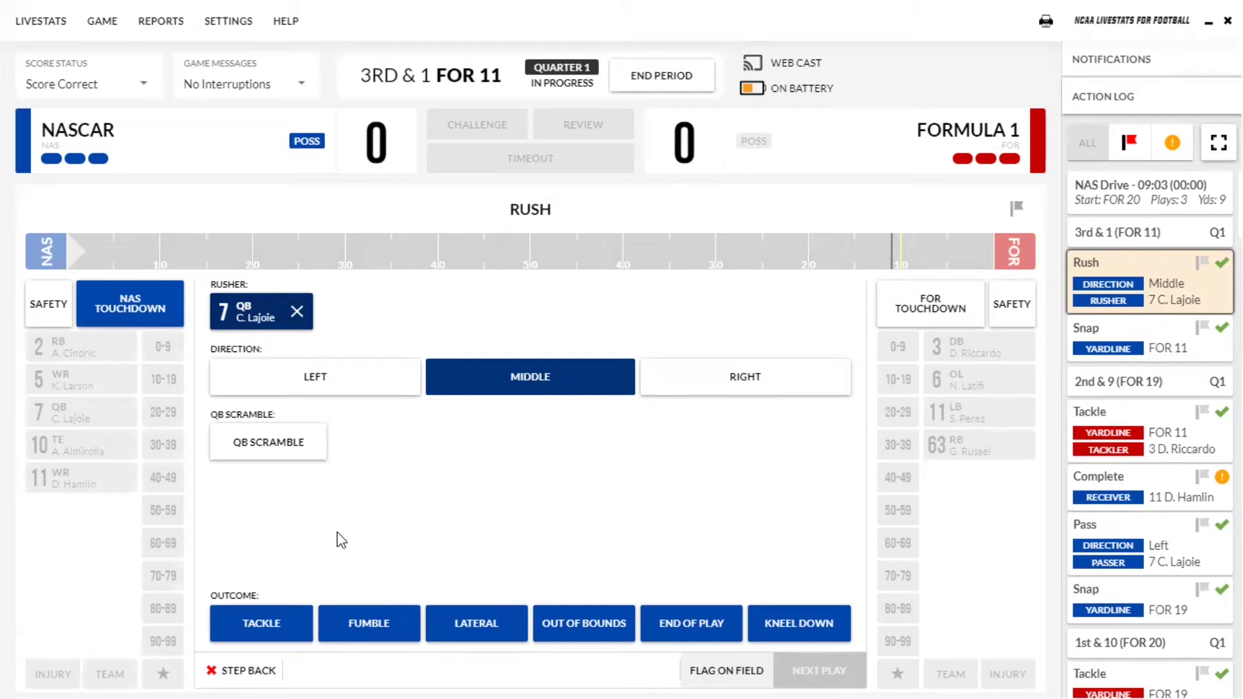
Record a tackle by Formula 1's number 77 at the FOR 11 yard line and advance to the next play
{"action": "left_click", "coordinate": [248, 621]}
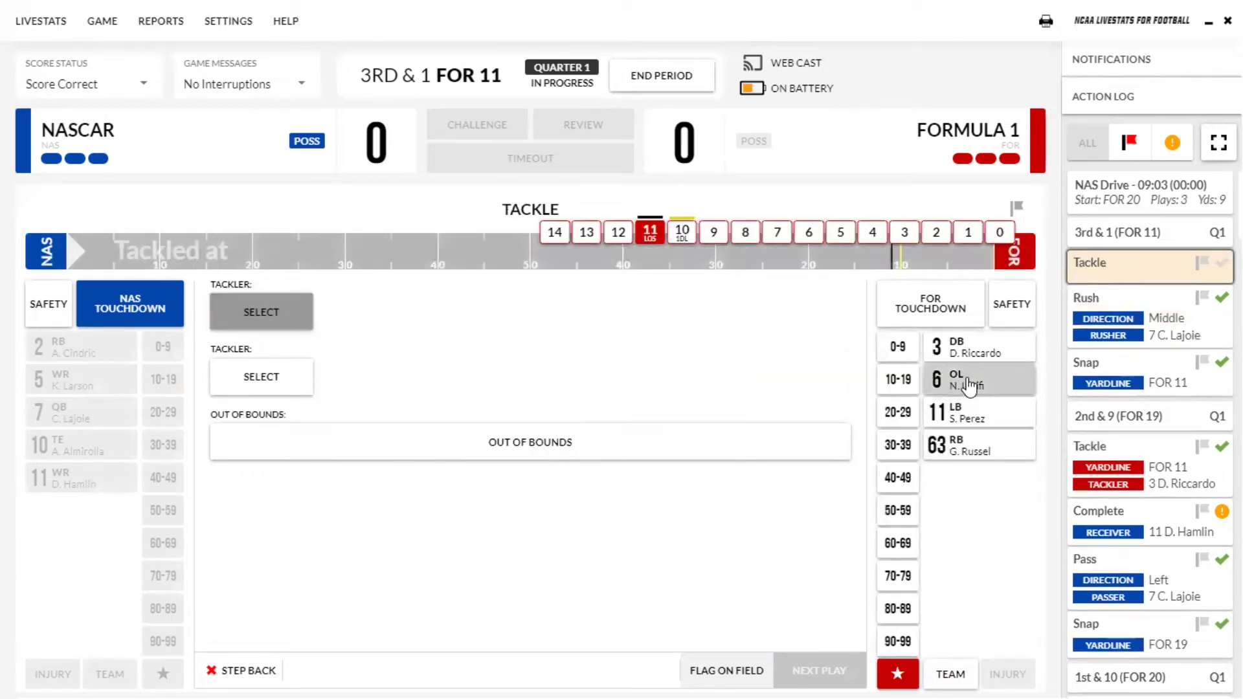
{"action": "left_click", "coordinate": [902, 353]}
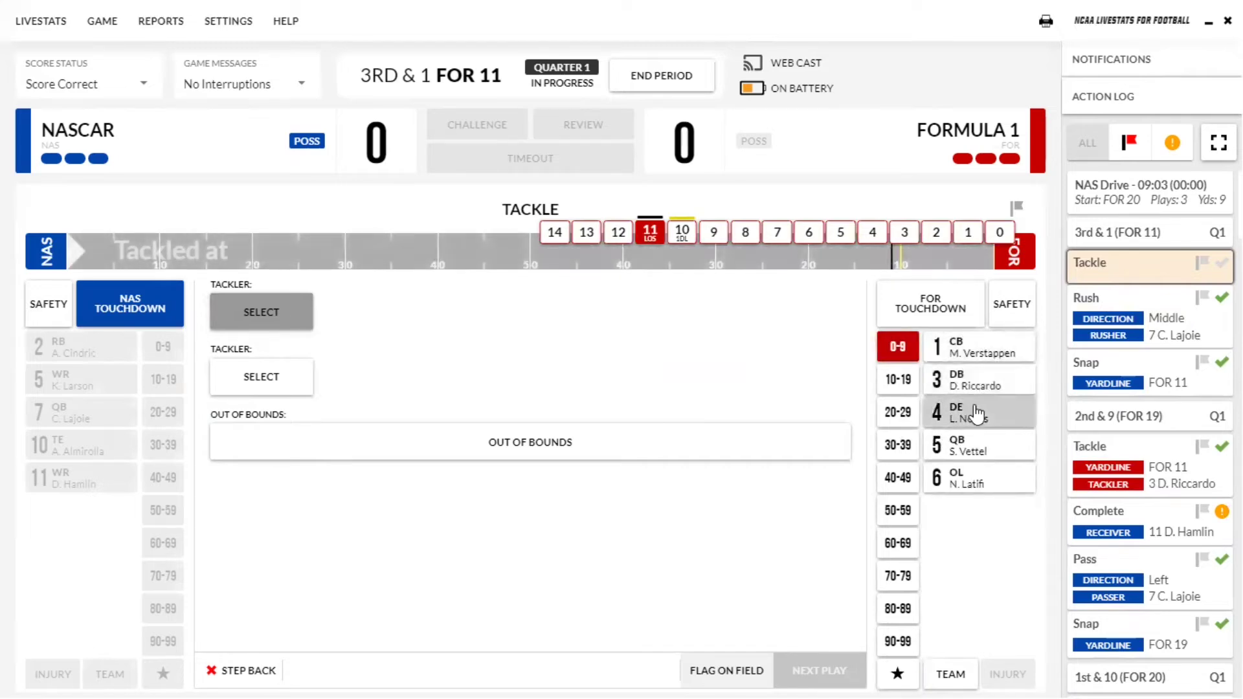
{"action": "left_click", "coordinate": [900, 381]}
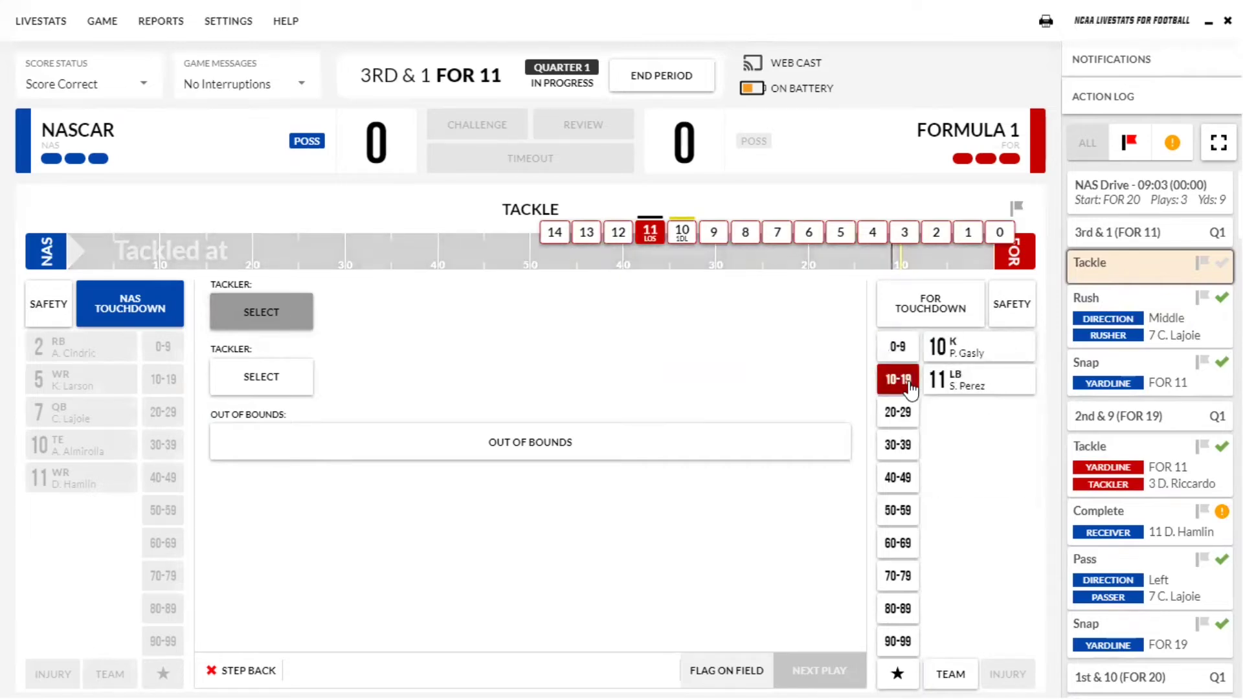
{"action": "left_click", "coordinate": [898, 575]}
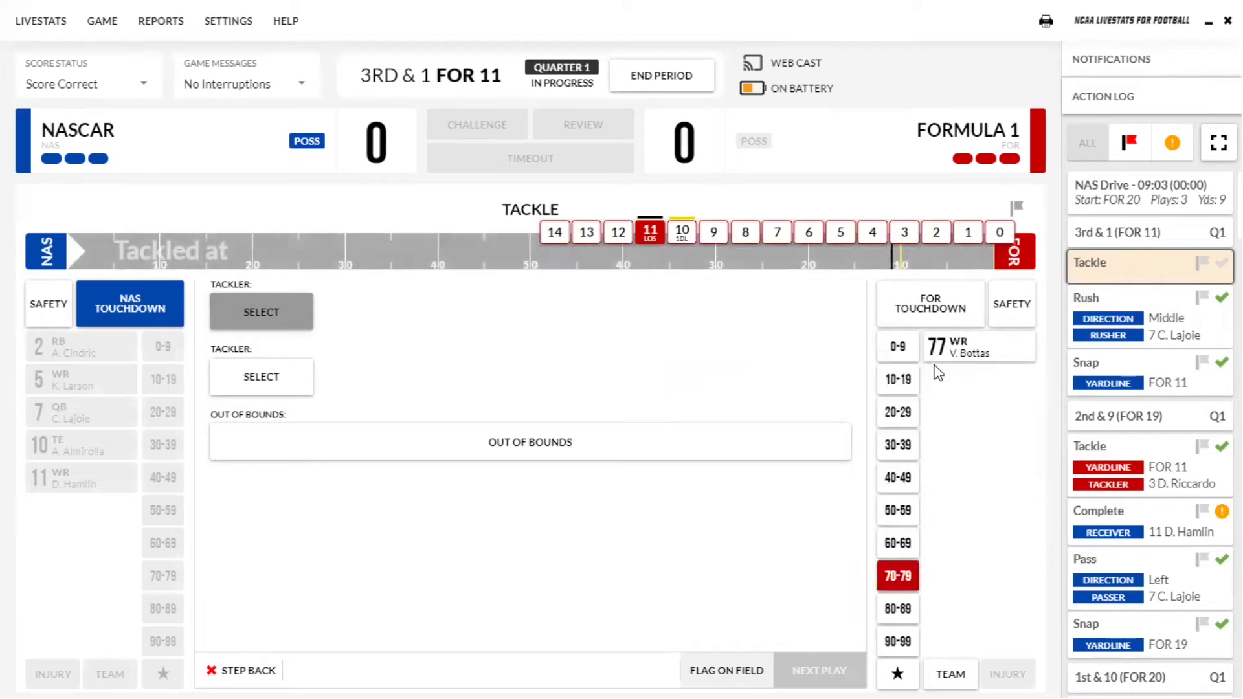
{"action": "left_click", "coordinate": [939, 352]}
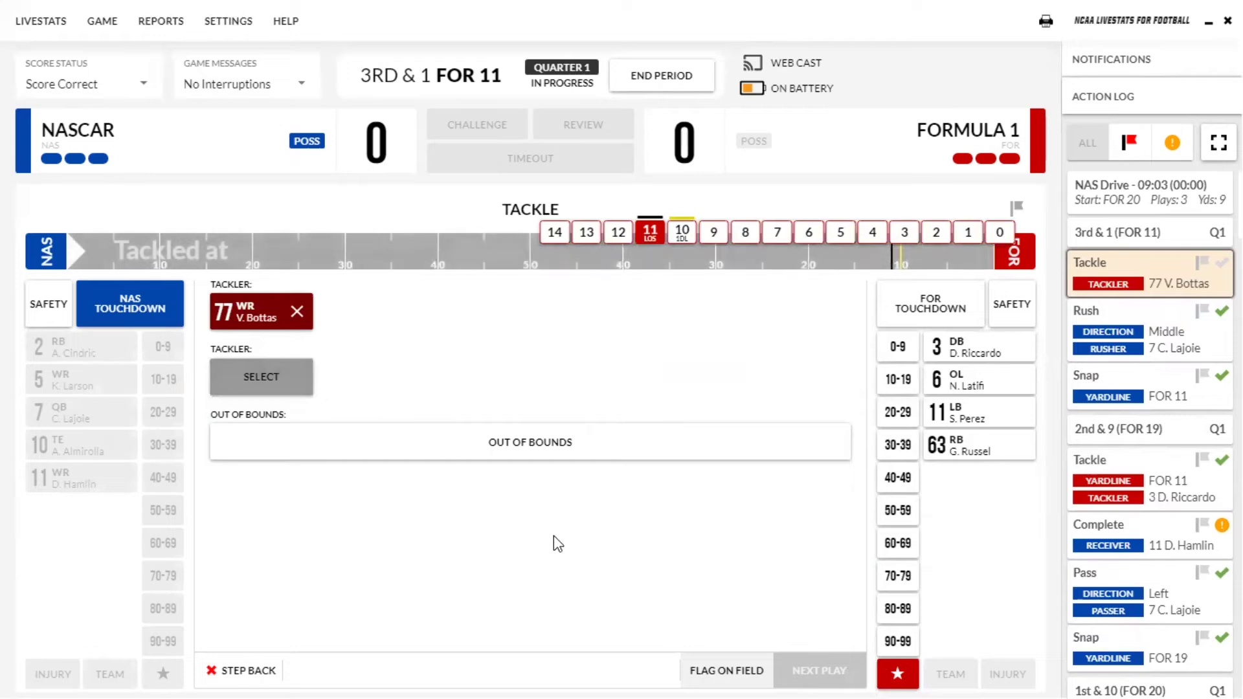
{"action": "left_click", "coordinate": [650, 232]}
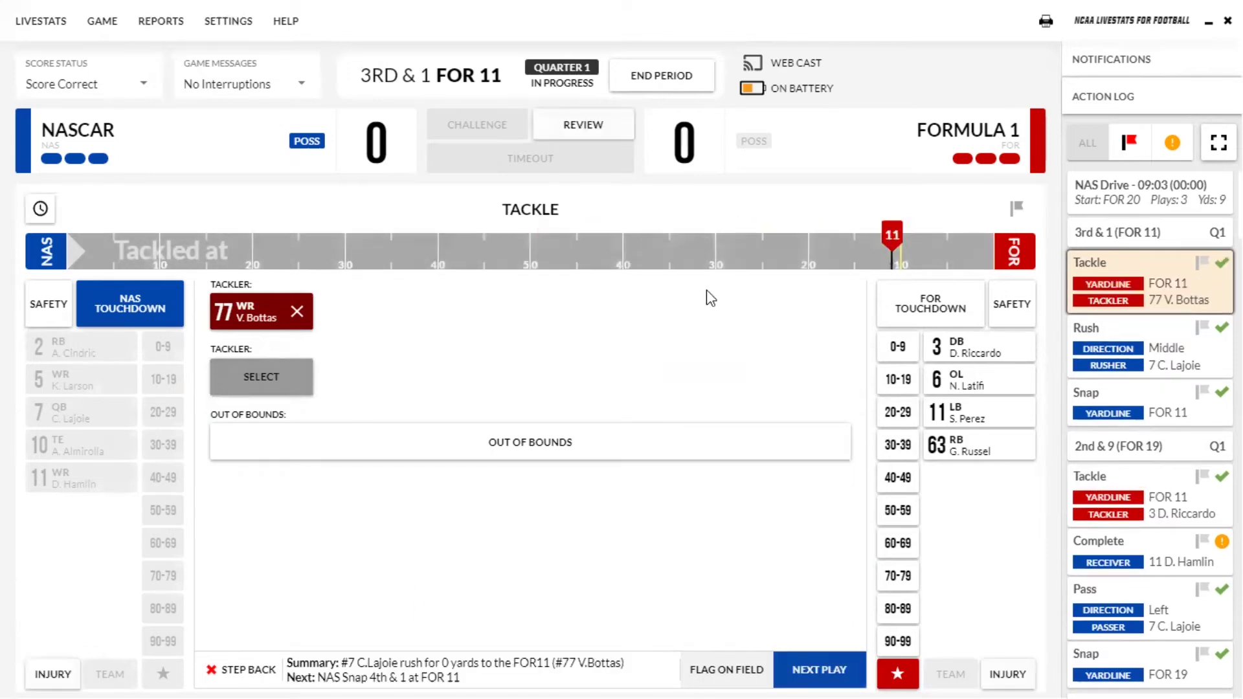
{"action": "left_click", "coordinate": [829, 670]}
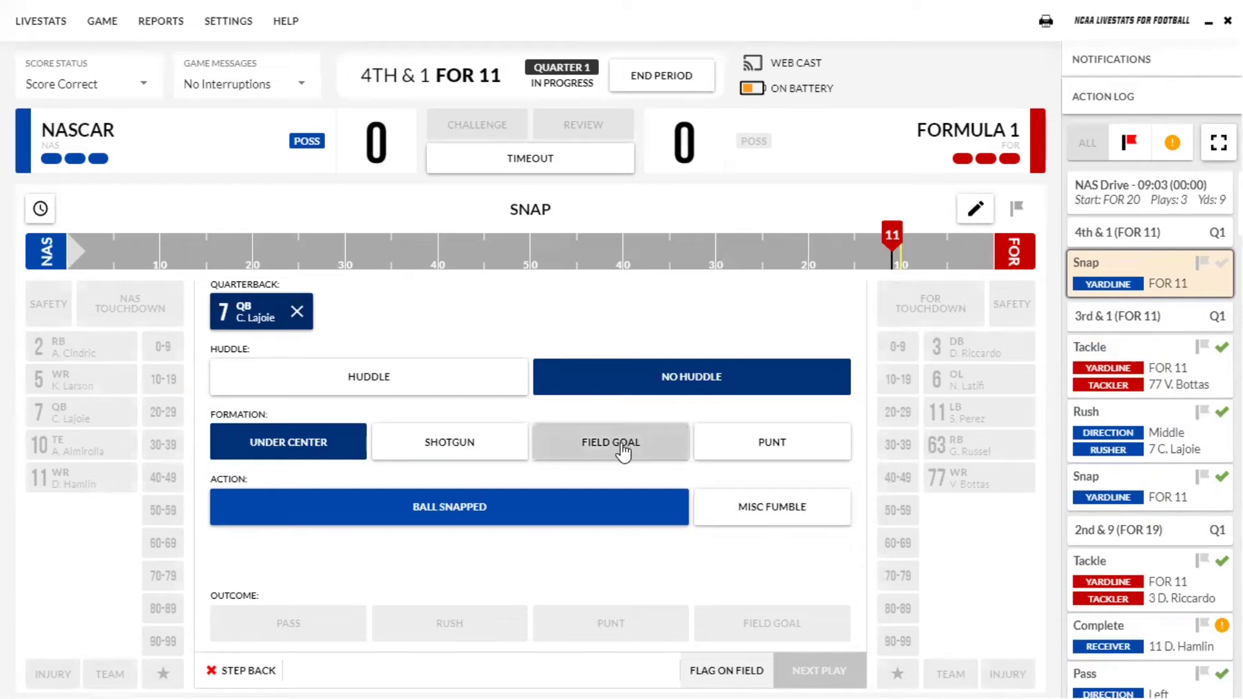
Set up the 4th & 1 field goal formation with NASCAR's number 3 as kicker, number 7 as holder and number 4 as long snapper
{"action": "left_click", "coordinate": [645, 440]}
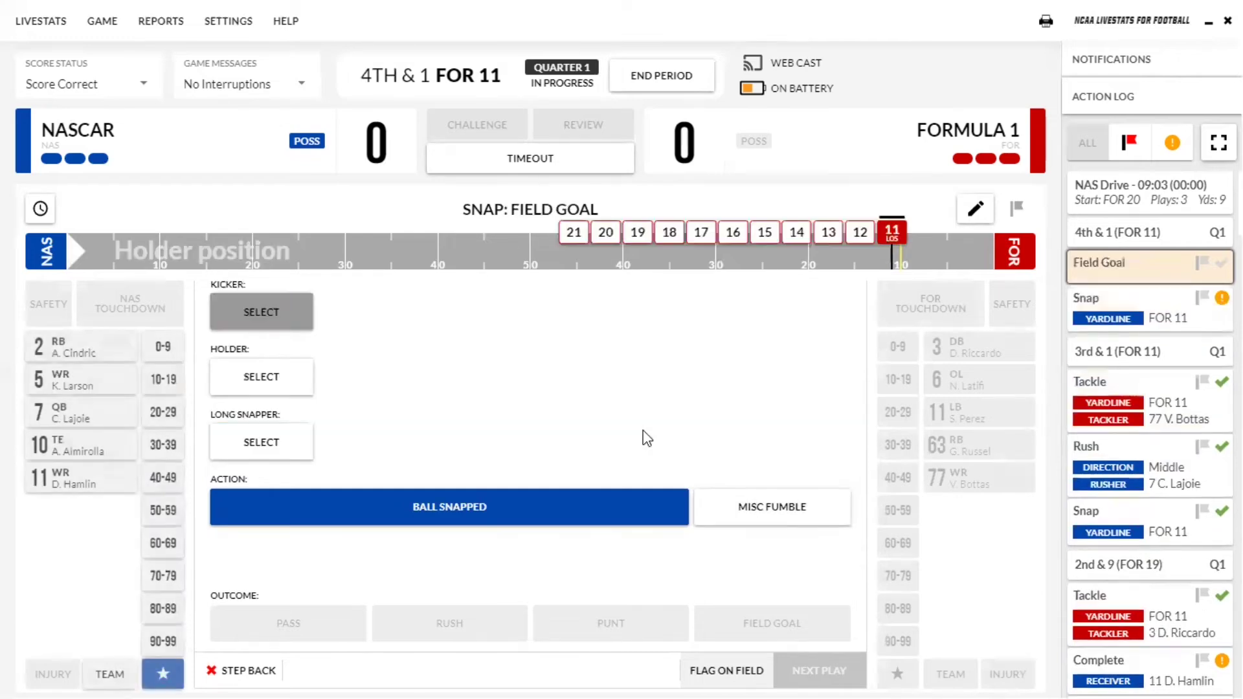
{"action": "left_click", "coordinate": [264, 313]}
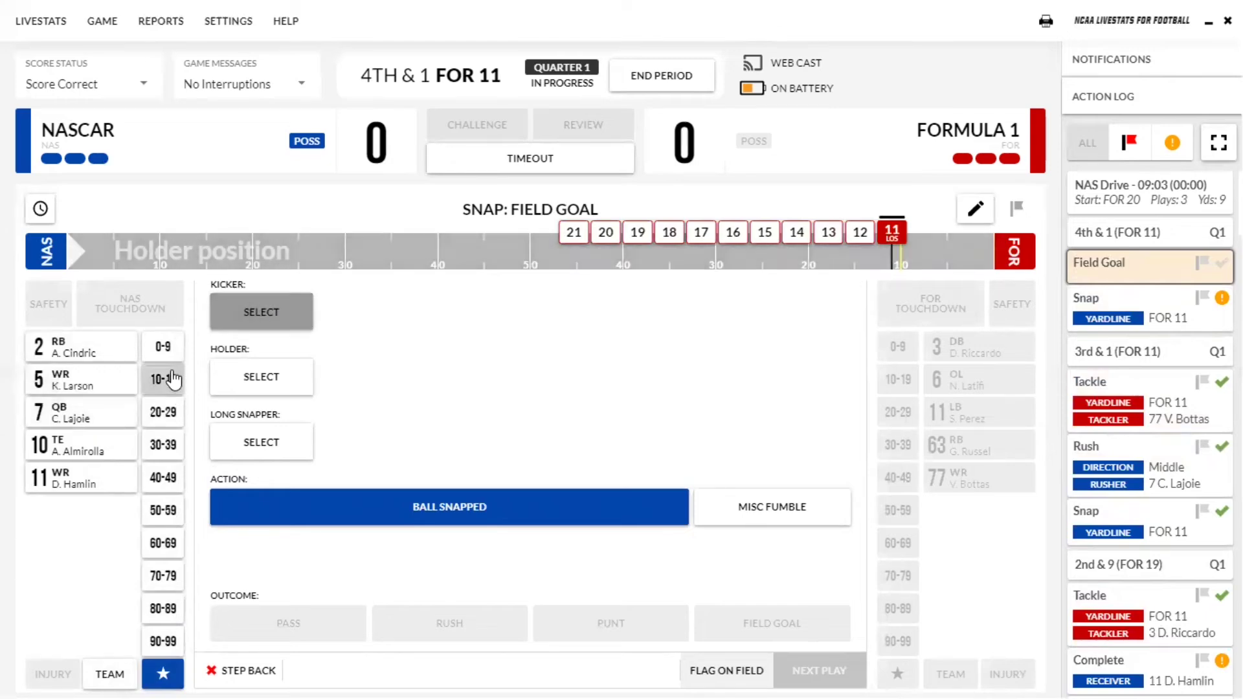
{"action": "left_click", "coordinate": [163, 346]}
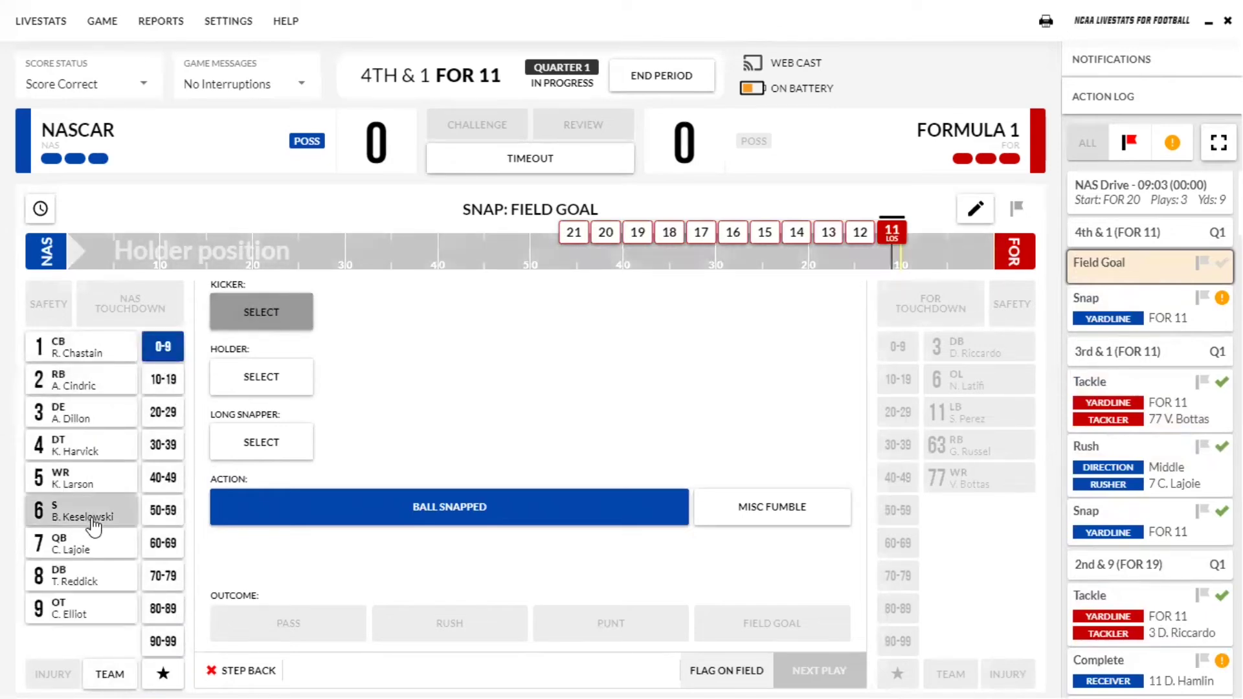
{"action": "left_click", "coordinate": [164, 381]}
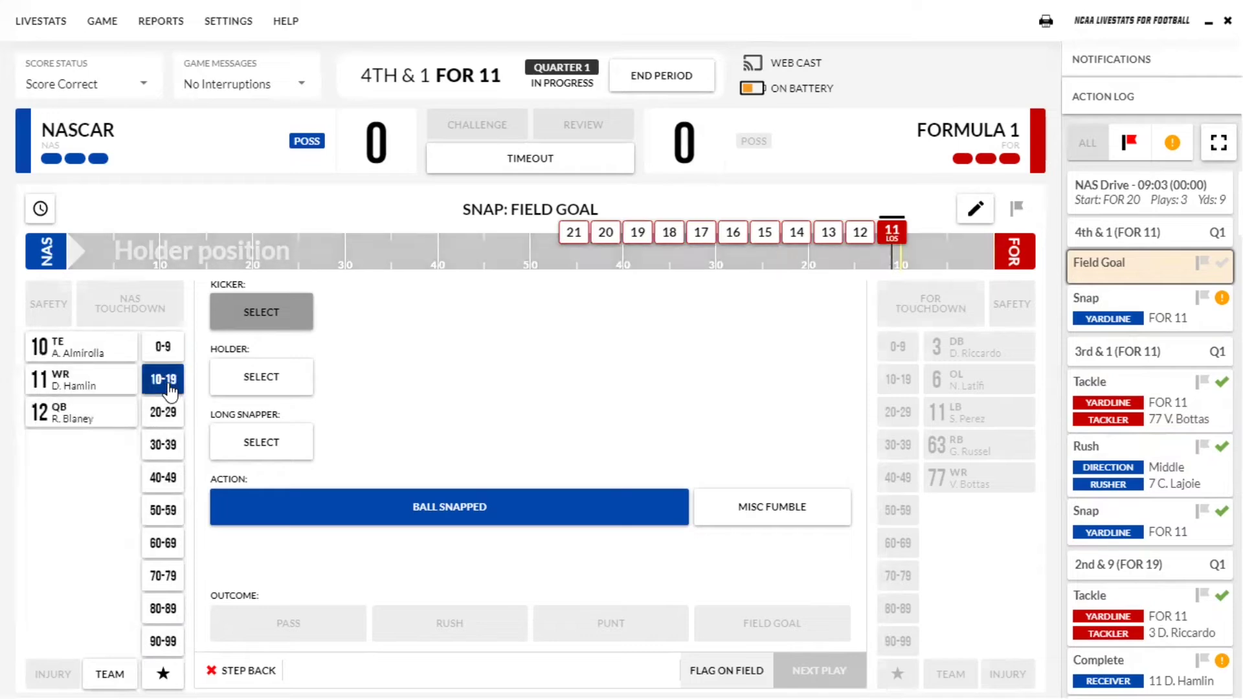
{"action": "left_click", "coordinate": [163, 350]}
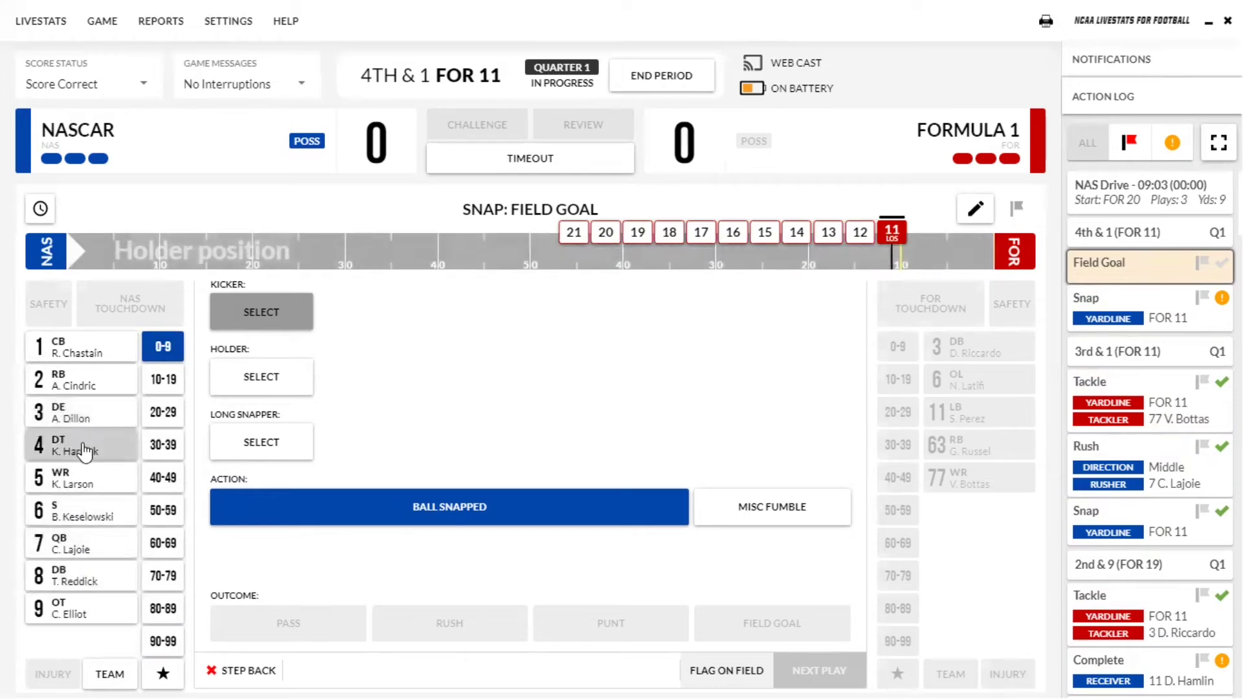
{"action": "left_click", "coordinate": [87, 412]}
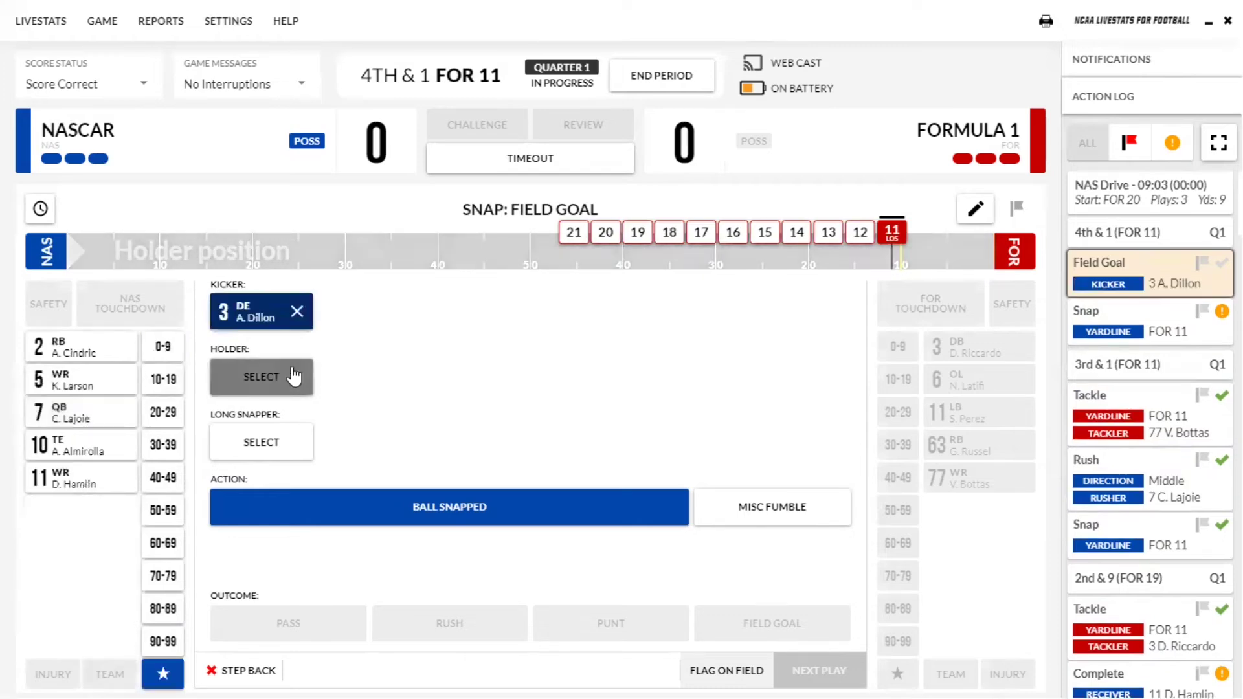
{"action": "left_click", "coordinate": [82, 414]}
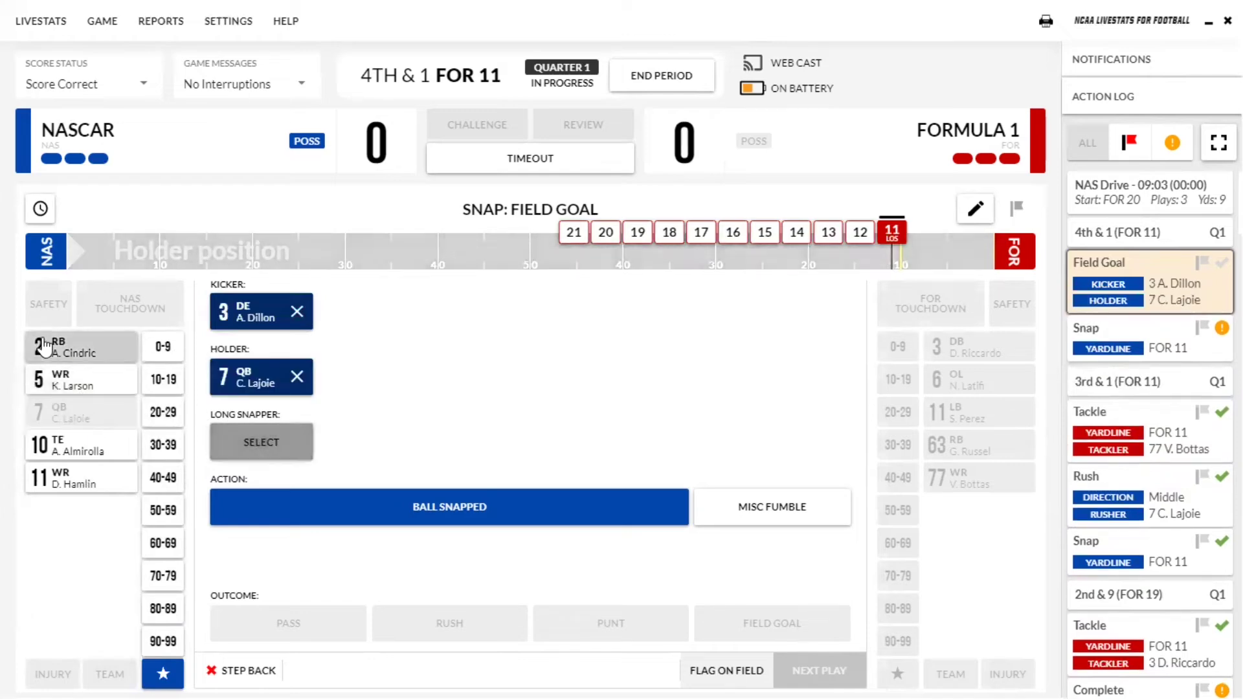
{"action": "left_click", "coordinate": [161, 347]}
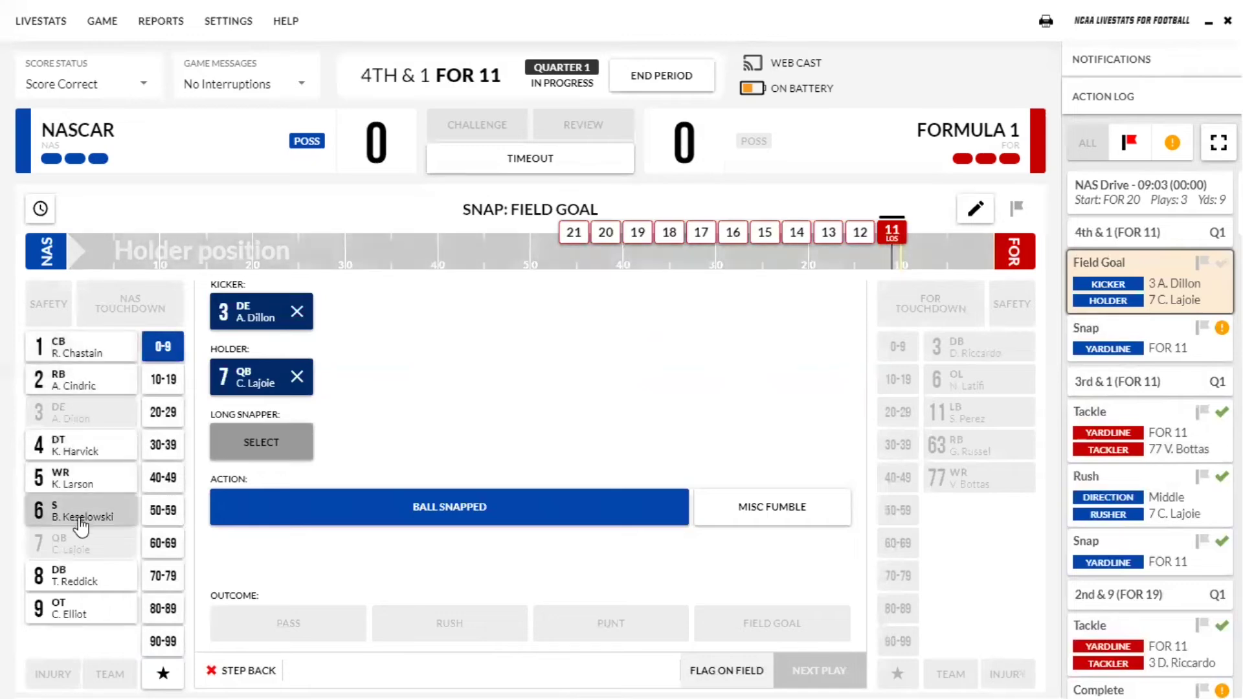
{"action": "left_click", "coordinate": [81, 445]}
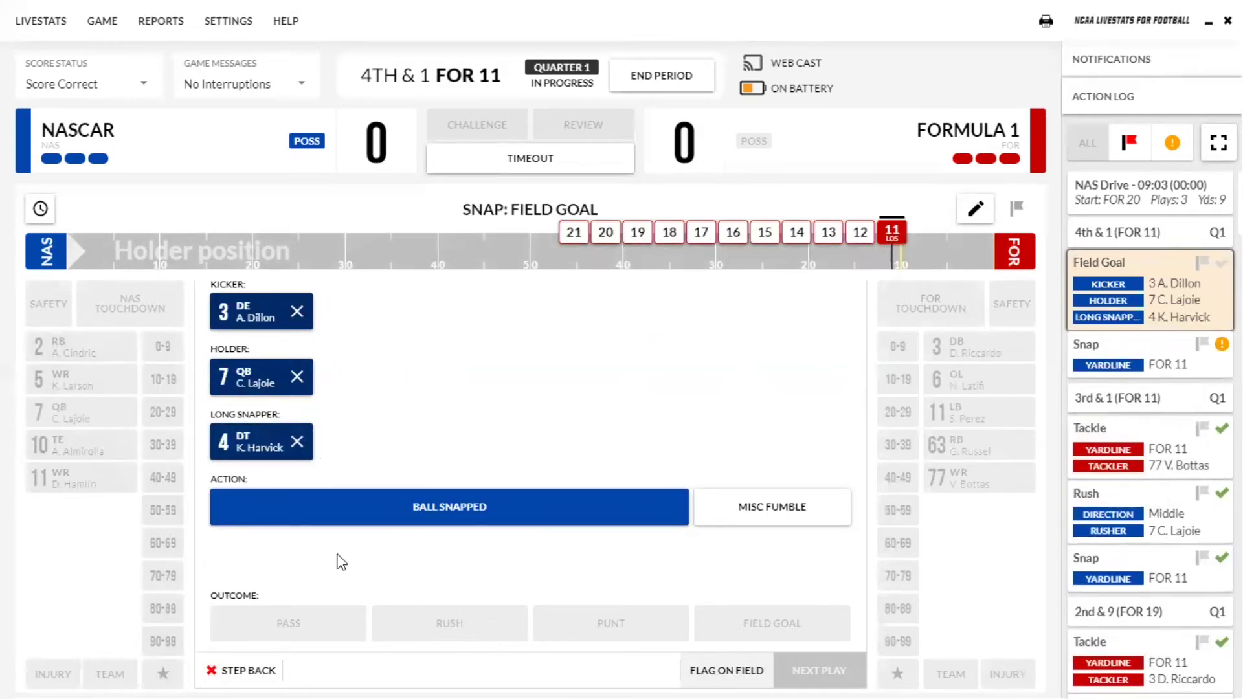
Record the snap and a made field goal at game time 07:35, and advance to the next play
{"action": "left_click", "coordinate": [438, 526]}
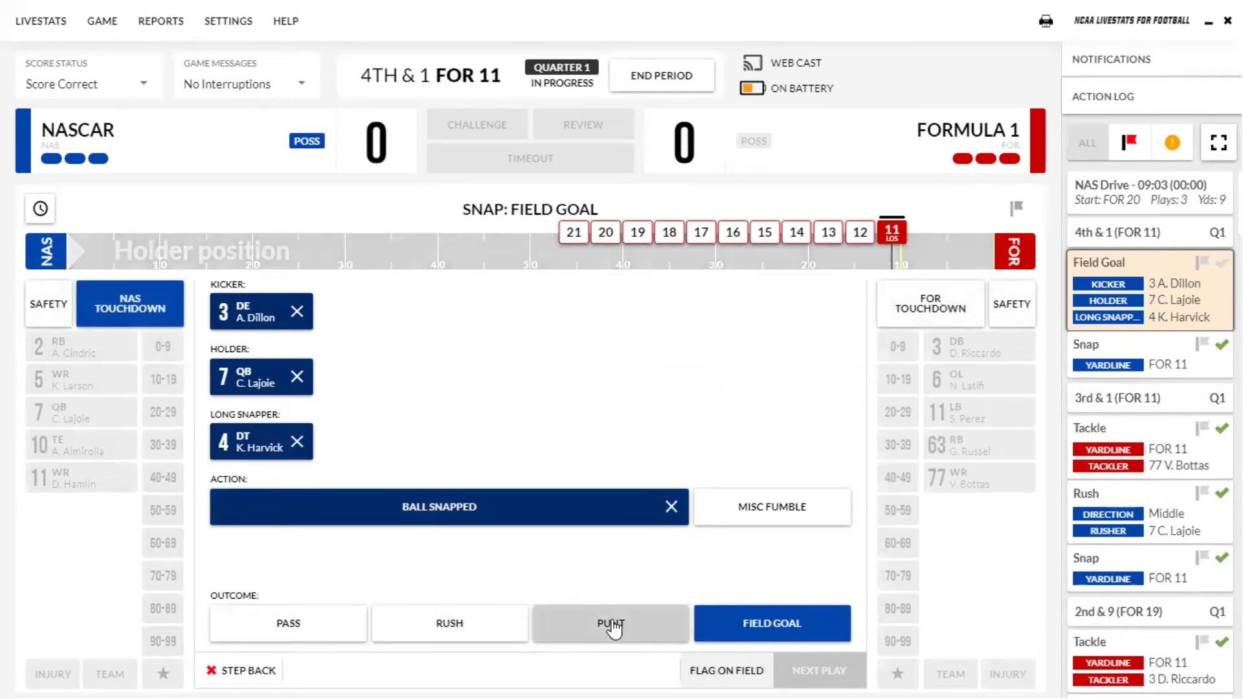
{"action": "left_click", "coordinate": [746, 633]}
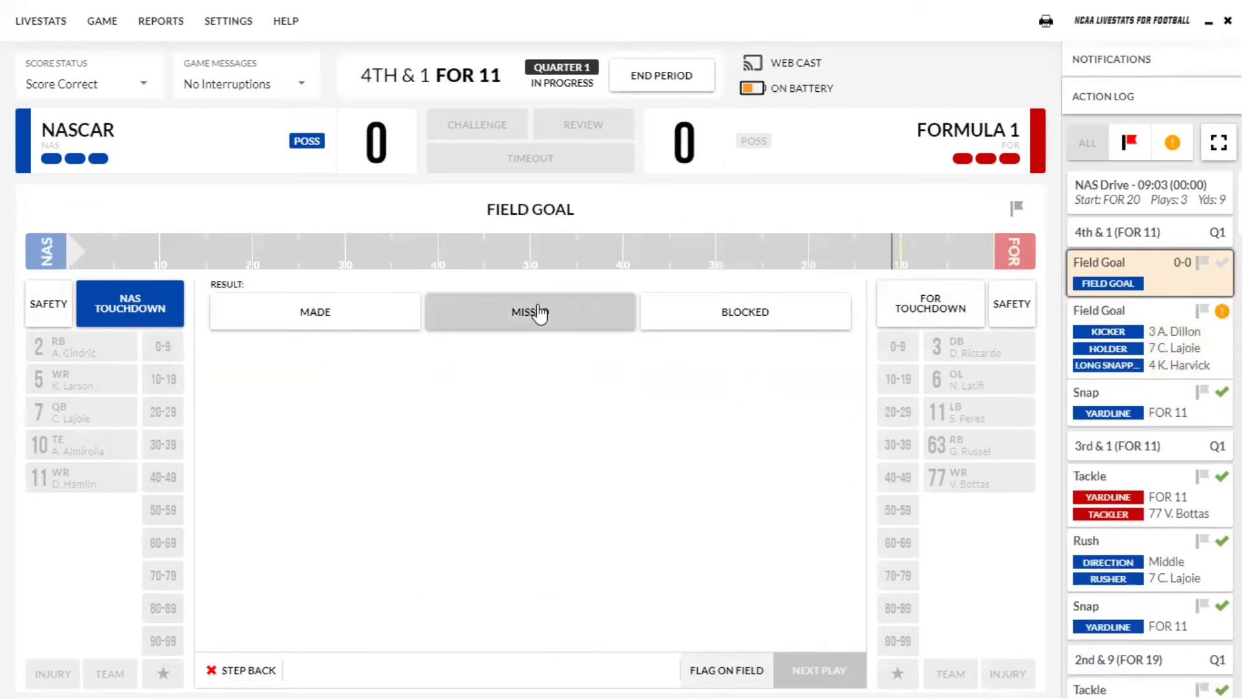
{"action": "left_click", "coordinate": [332, 313]}
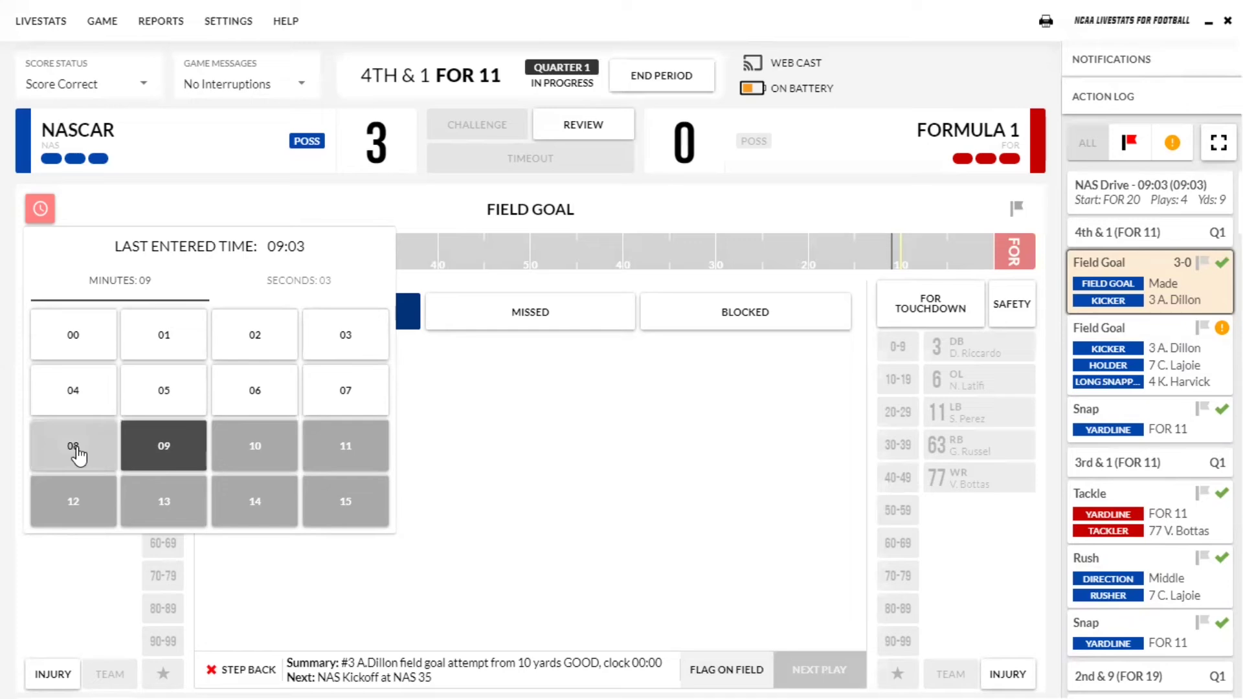
{"action": "left_click", "coordinate": [347, 394]}
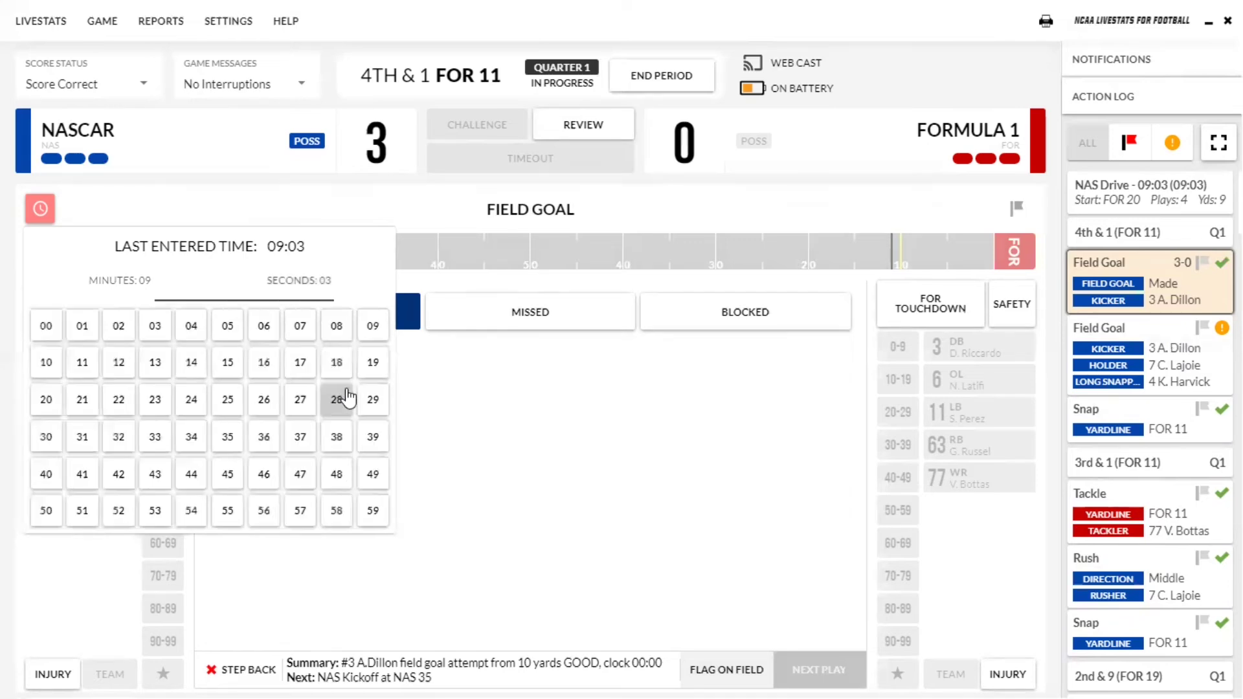
{"action": "left_click", "coordinate": [234, 438]}
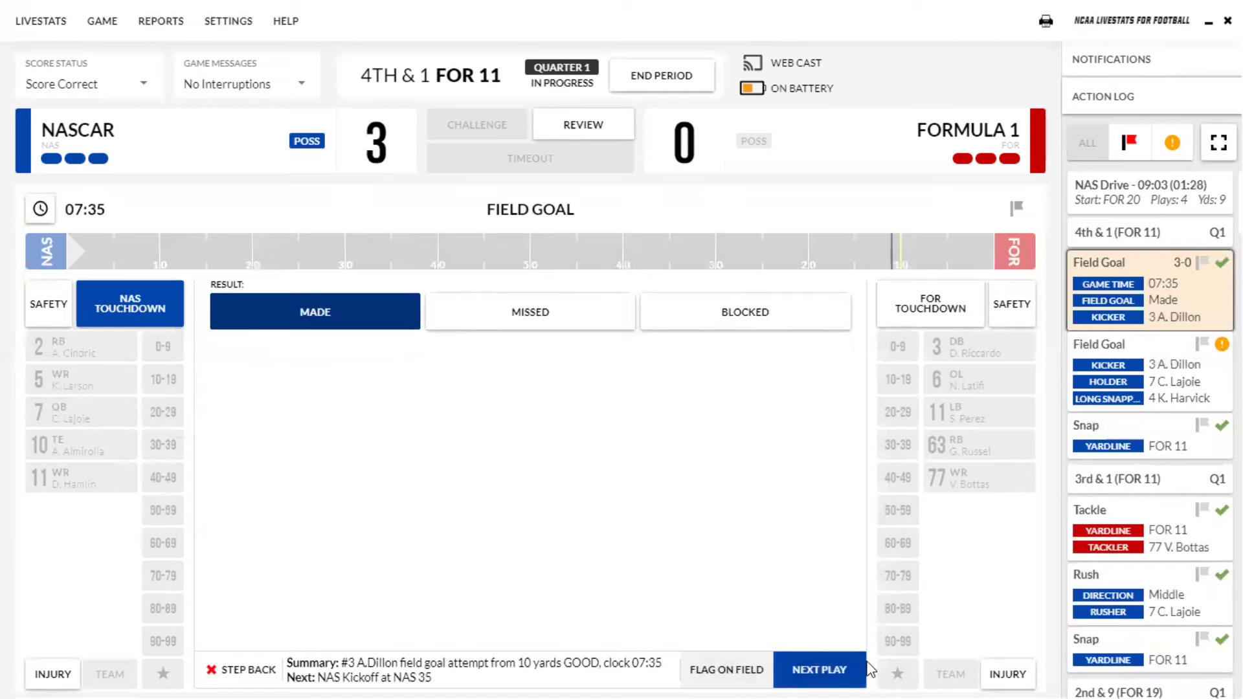
{"action": "left_click", "coordinate": [840, 664]}
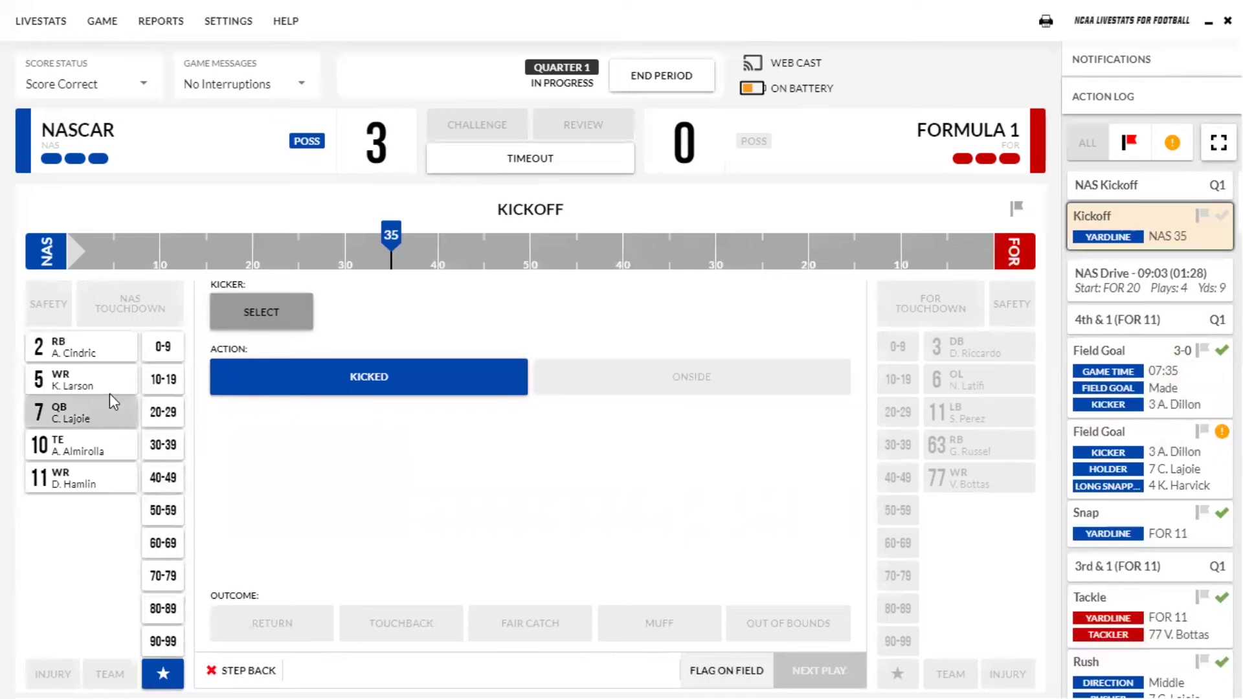
Record the kickoff by NASCAR's number 3 as a touchback and advance to the next play
{"action": "left_click", "coordinate": [166, 348]}
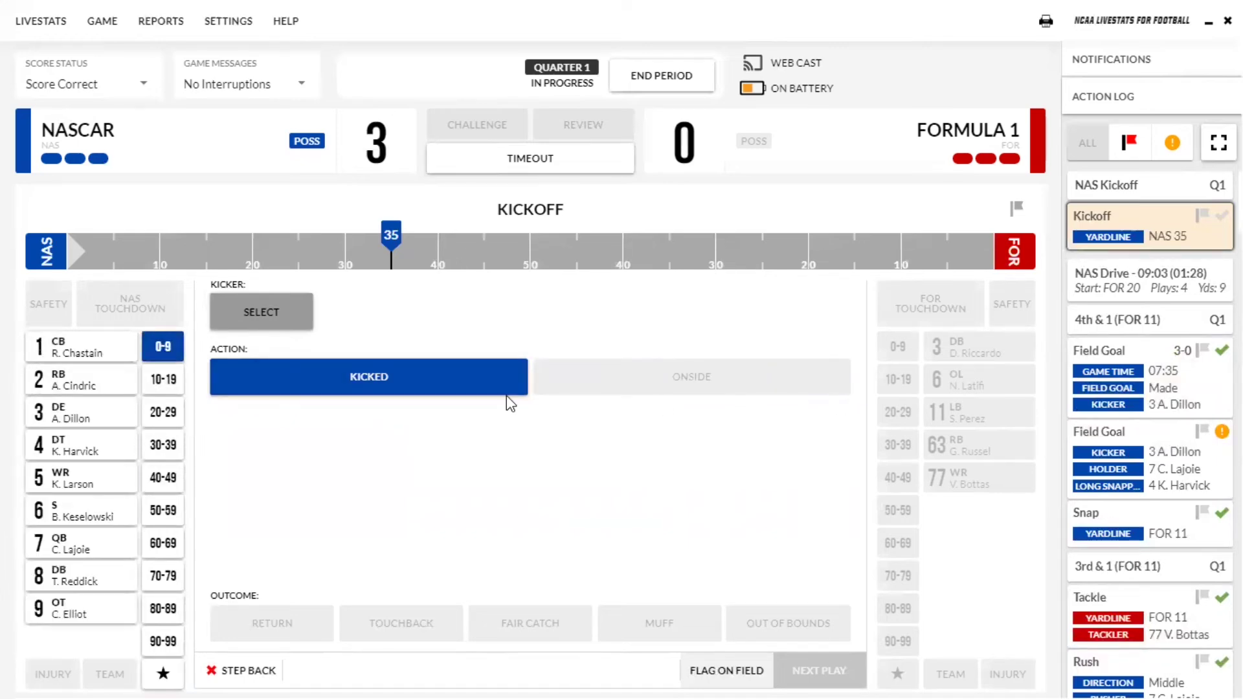
{"action": "left_click", "coordinate": [84, 412]}
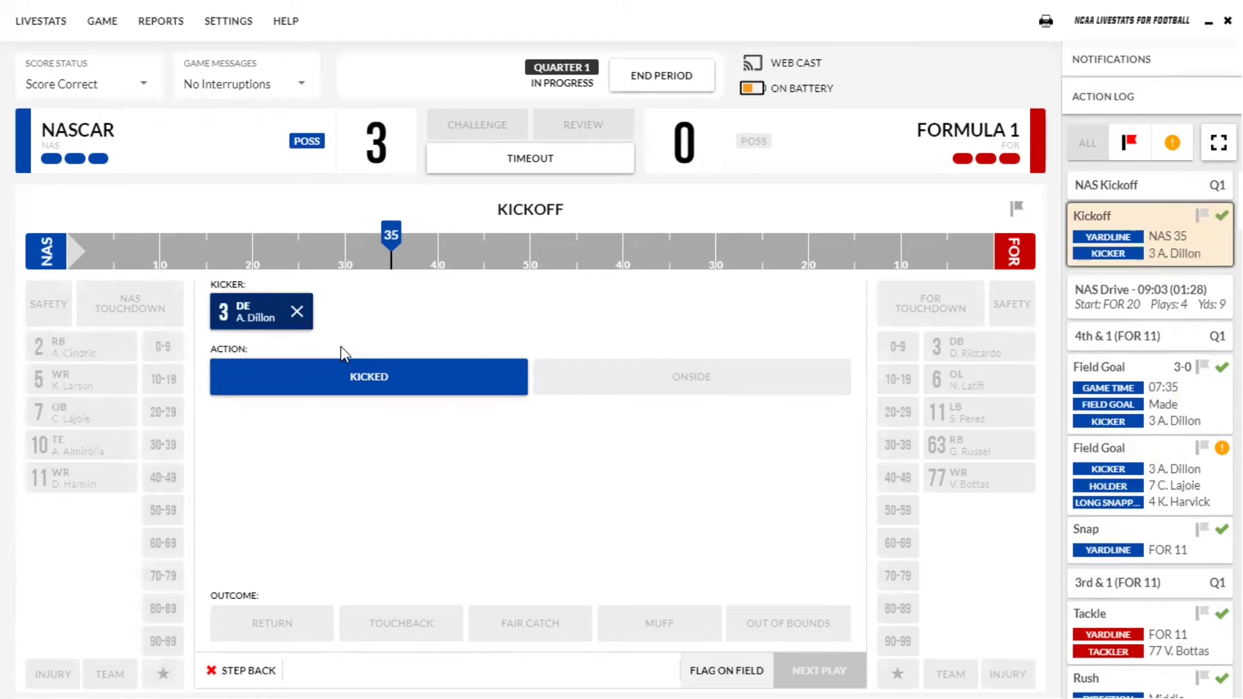
{"action": "left_click", "coordinate": [407, 371]}
{"action": "left_click", "coordinate": [348, 386]}
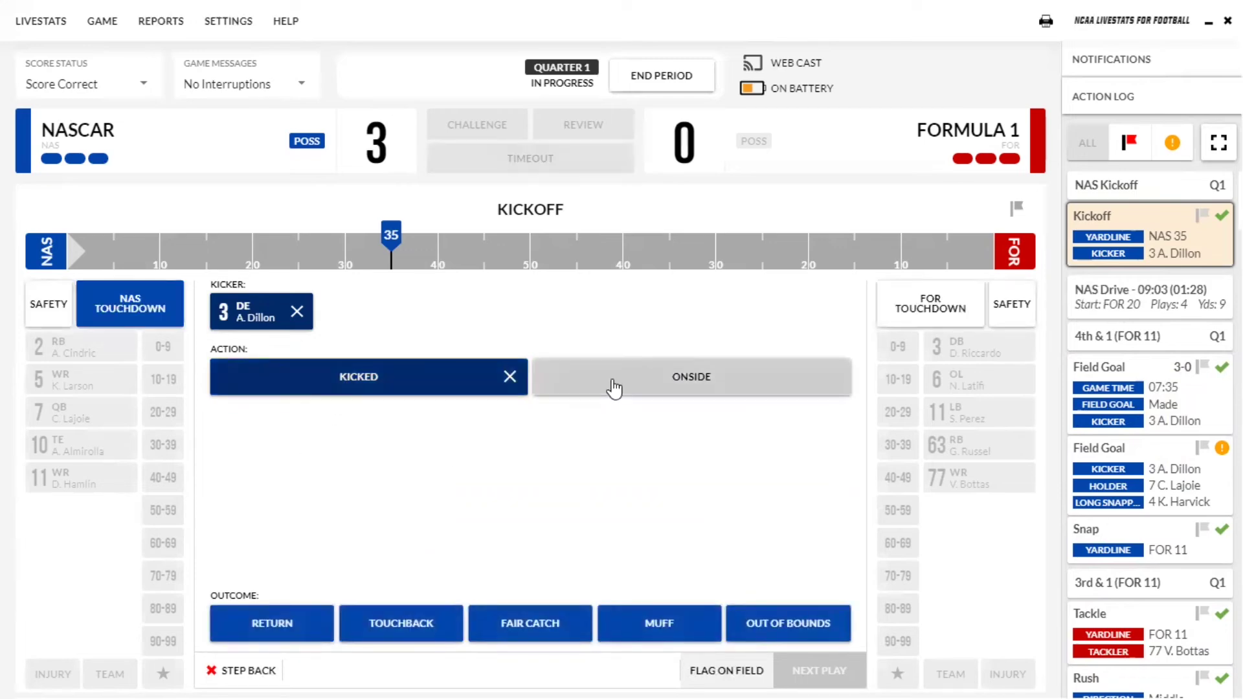
{"action": "left_click", "coordinate": [378, 628]}
{"action": "key", "text": "Return"}
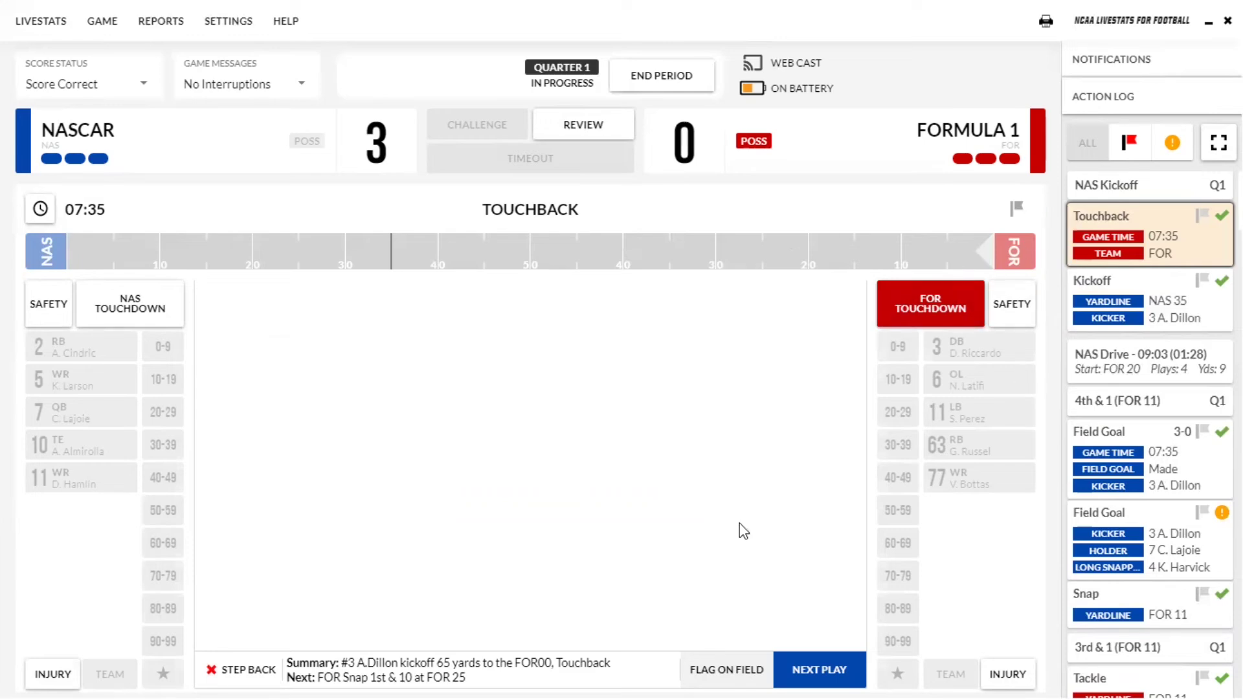
{"action": "left_click", "coordinate": [820, 670]}
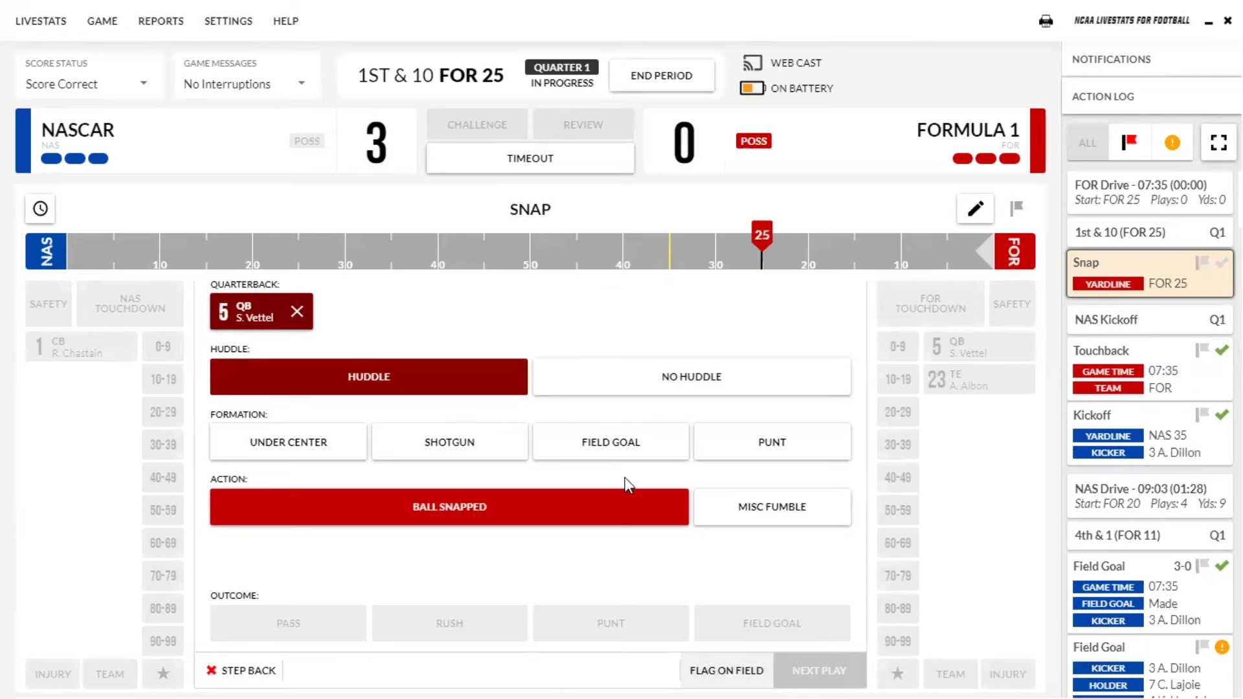
Record the 1st & 10 snap at FOR 25 as a pass play with a Formula 1 touchdown at game time 07:32
{"action": "left_click", "coordinate": [575, 519]}
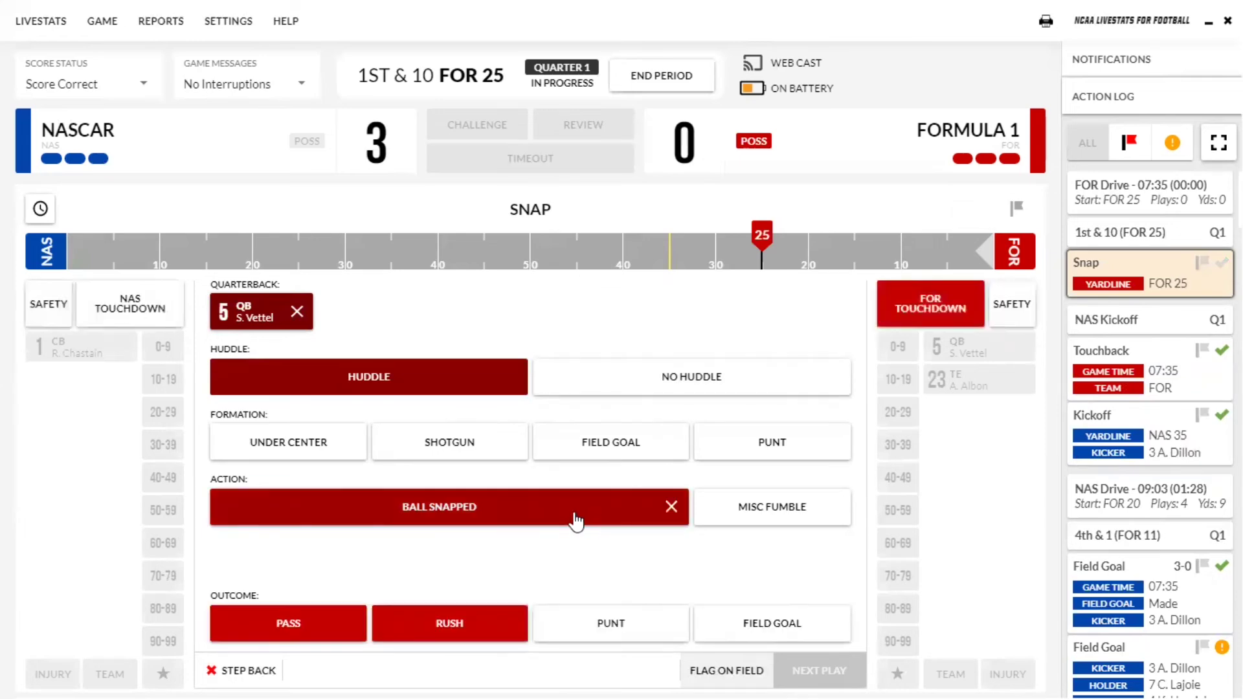
{"action": "left_click", "coordinate": [300, 638]}
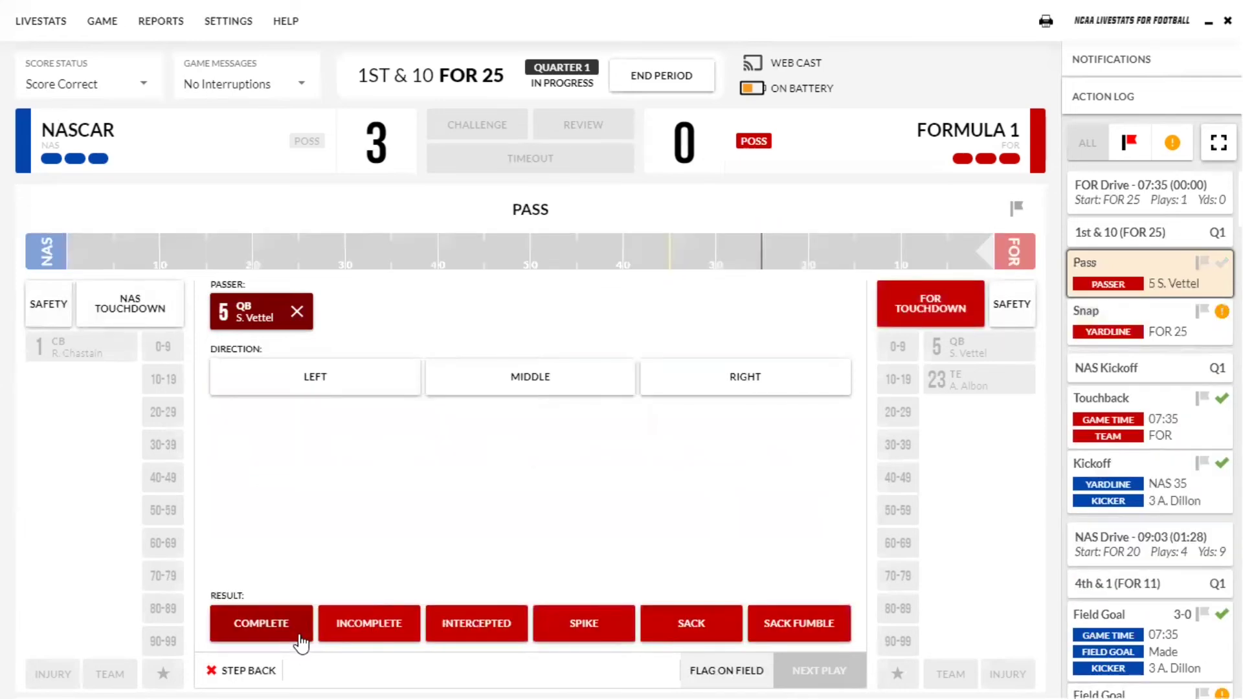
{"action": "left_click", "coordinate": [909, 324]}
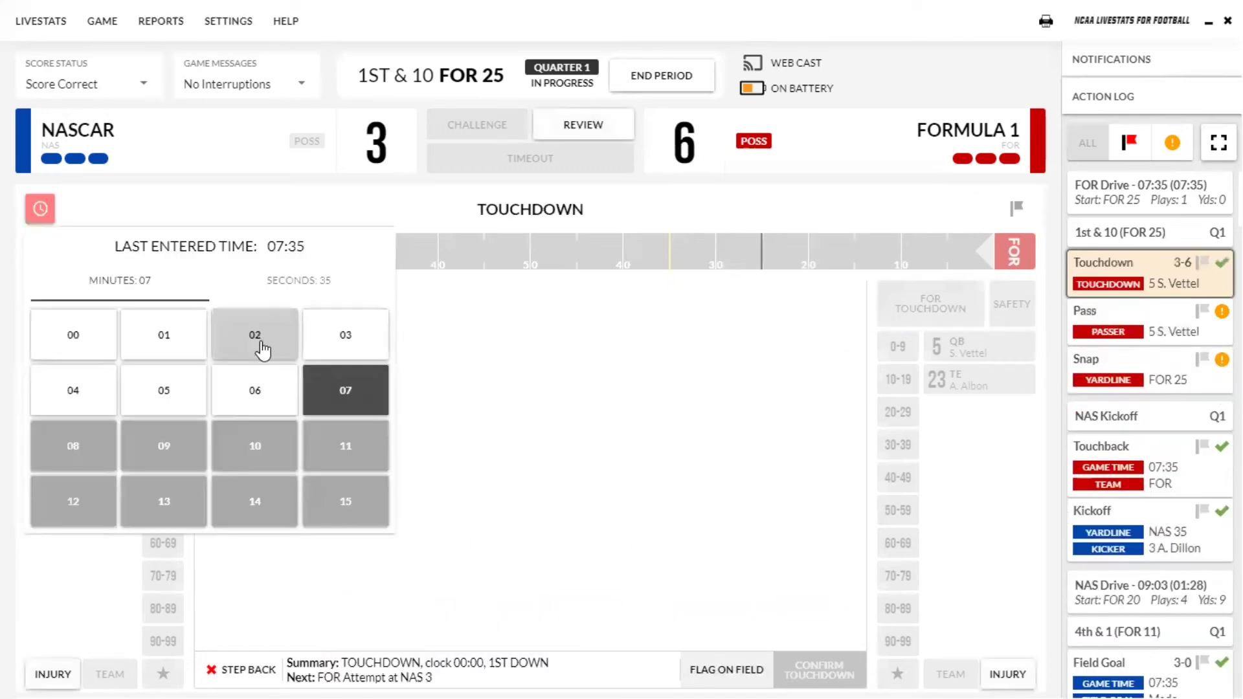
{"action": "left_click", "coordinate": [257, 383]}
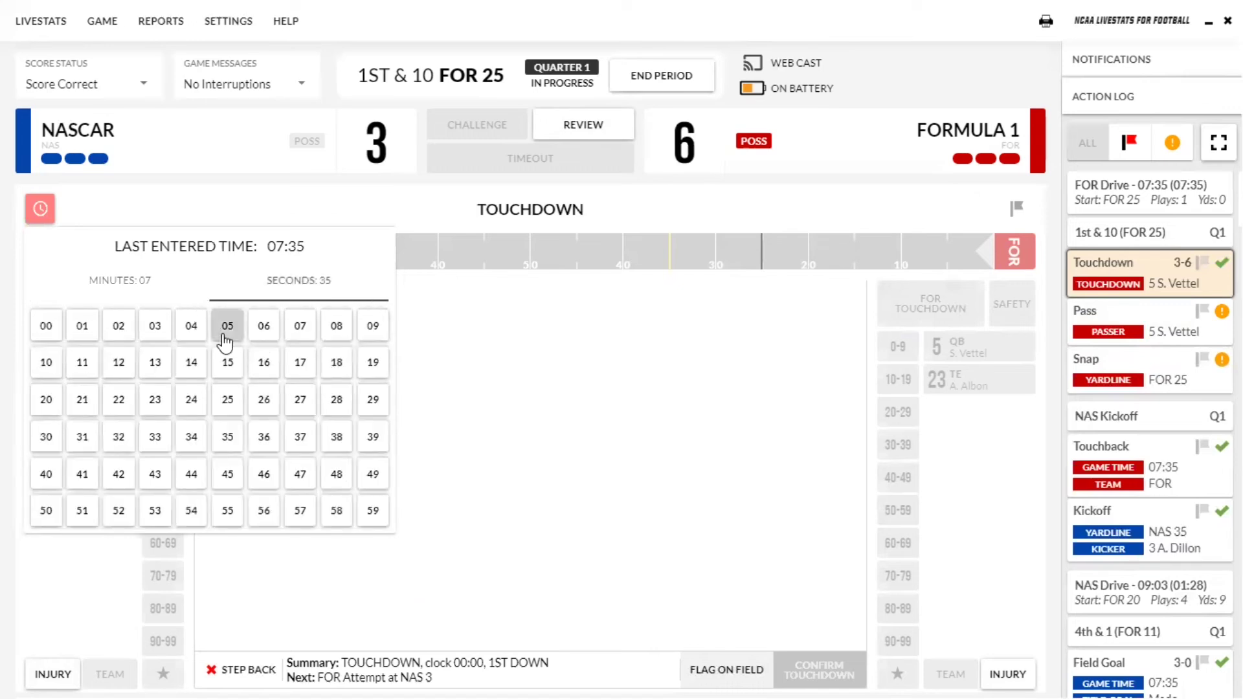
{"action": "left_click", "coordinate": [137, 301]}
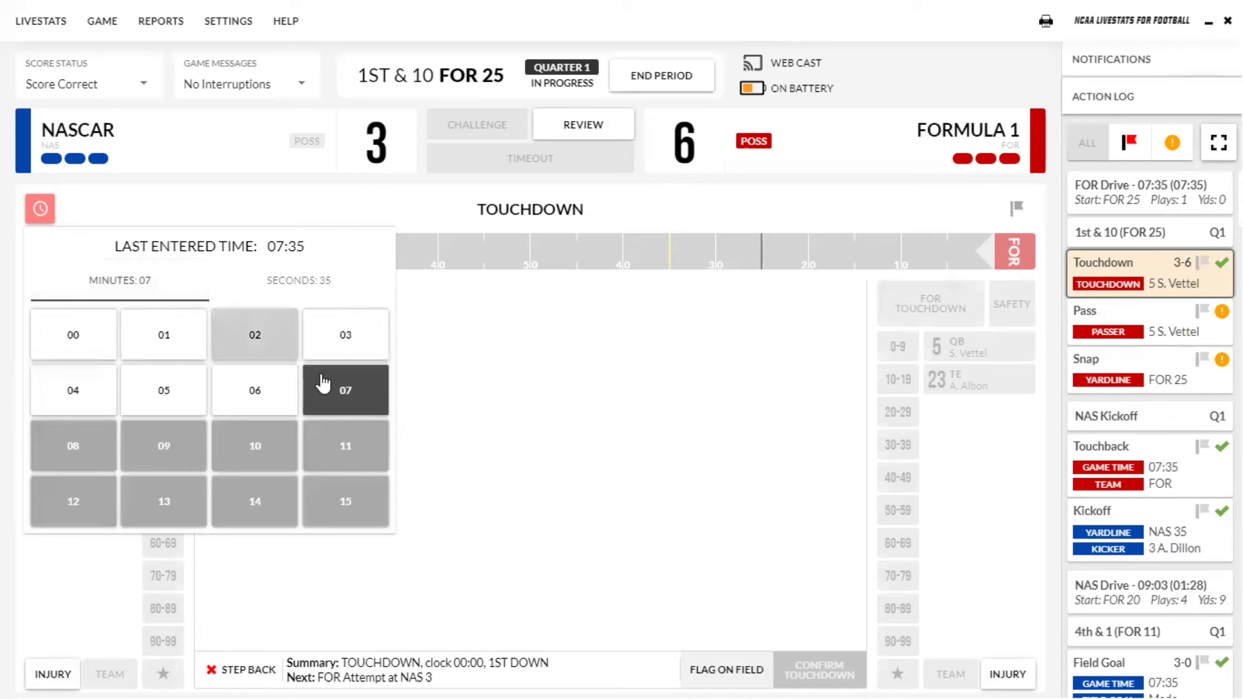
{"action": "left_click", "coordinate": [332, 405]}
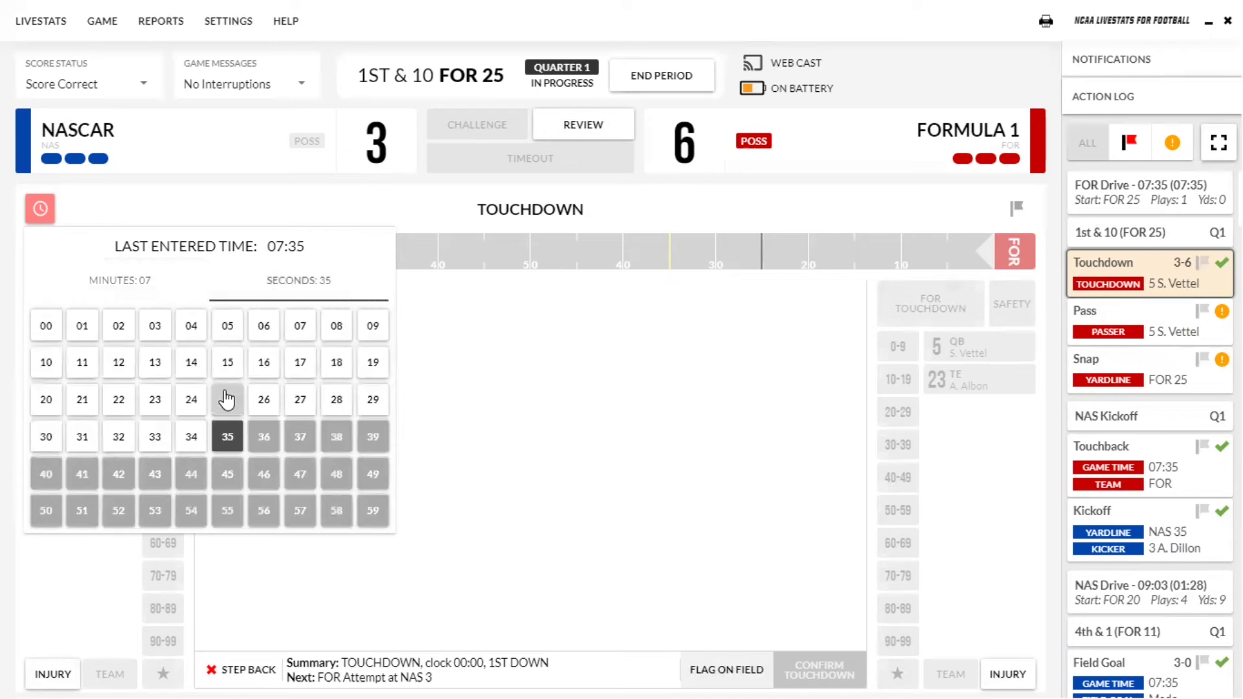
{"action": "left_click", "coordinate": [119, 437]}
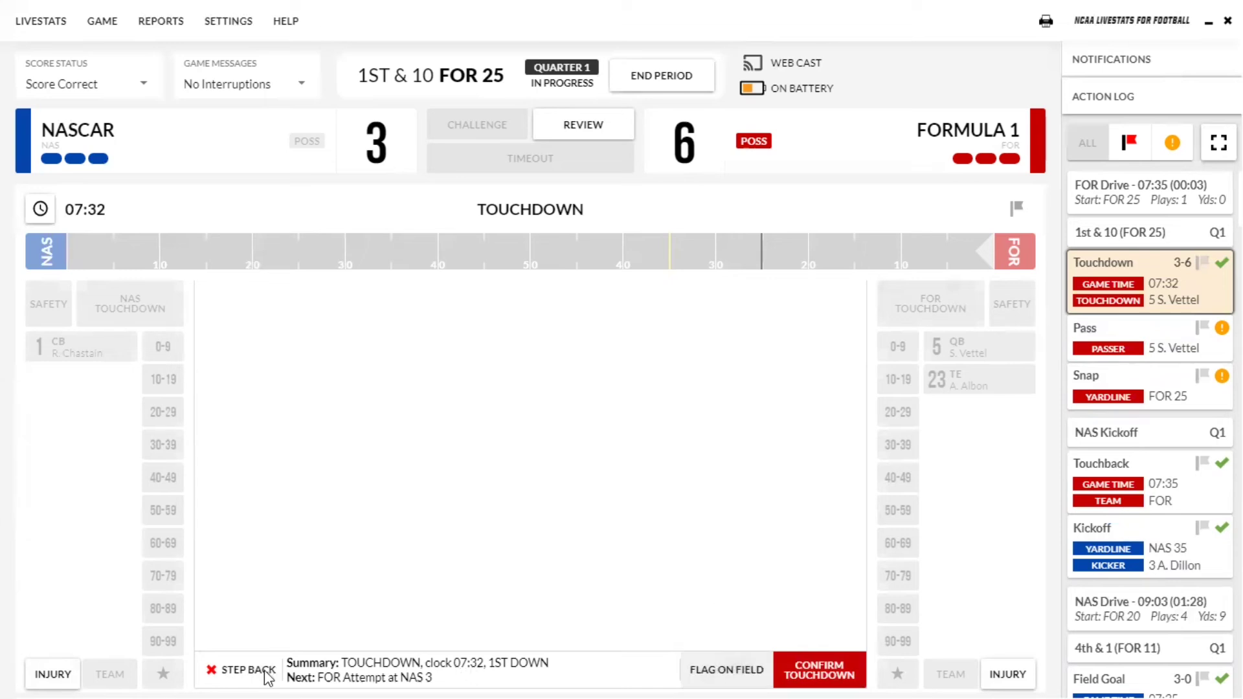
Withdraw the touchdown, re-enter the play as a complete pass to Formula 1's number 23 for a touchdown, and confirm it
{"action": "left_click", "coordinate": [226, 670]}
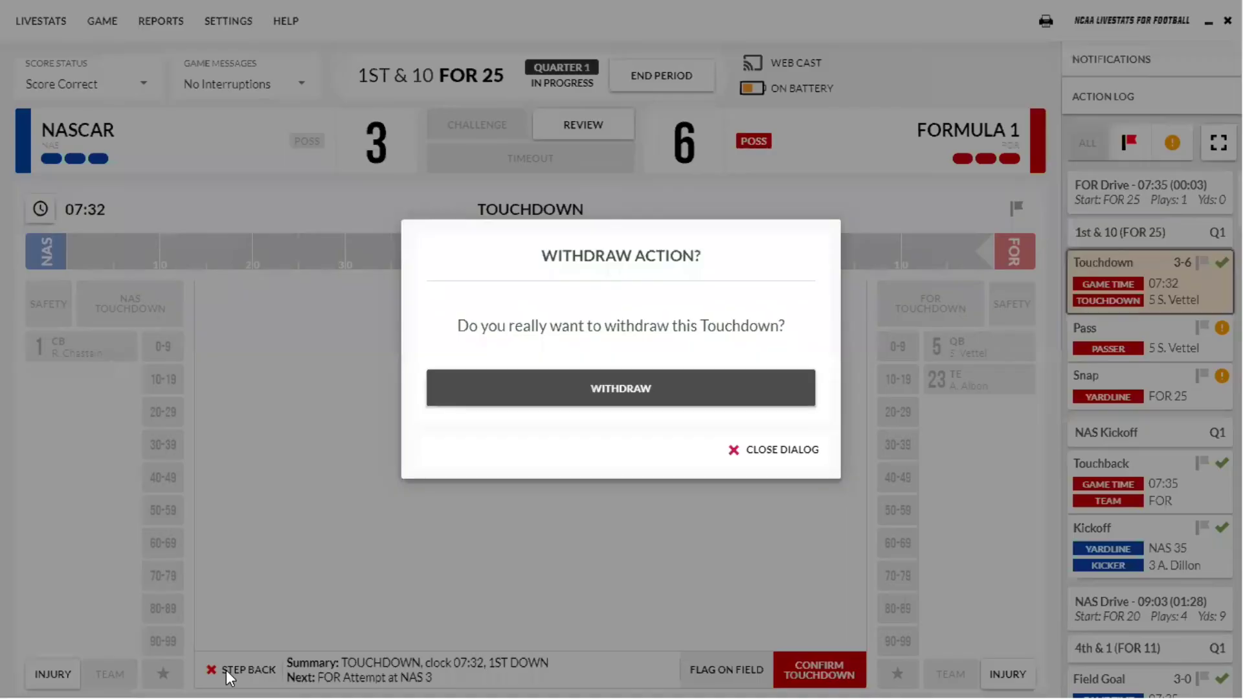
{"action": "left_click", "coordinate": [636, 391]}
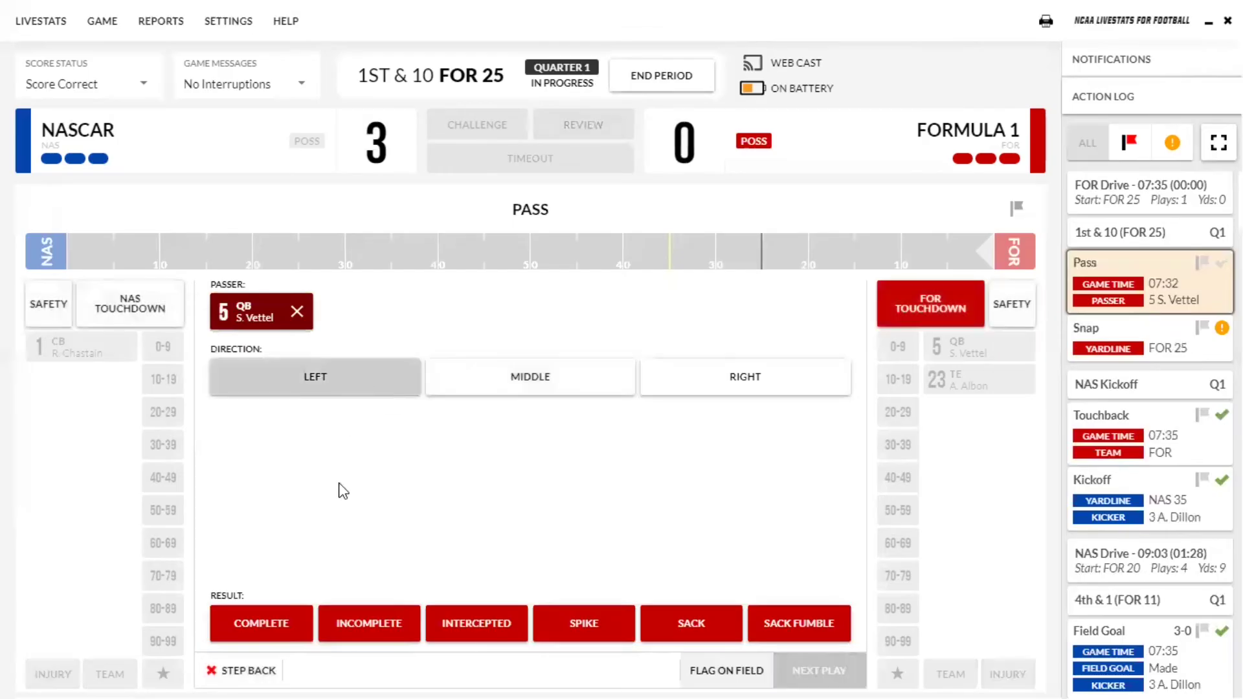
{"action": "left_click", "coordinate": [224, 623]}
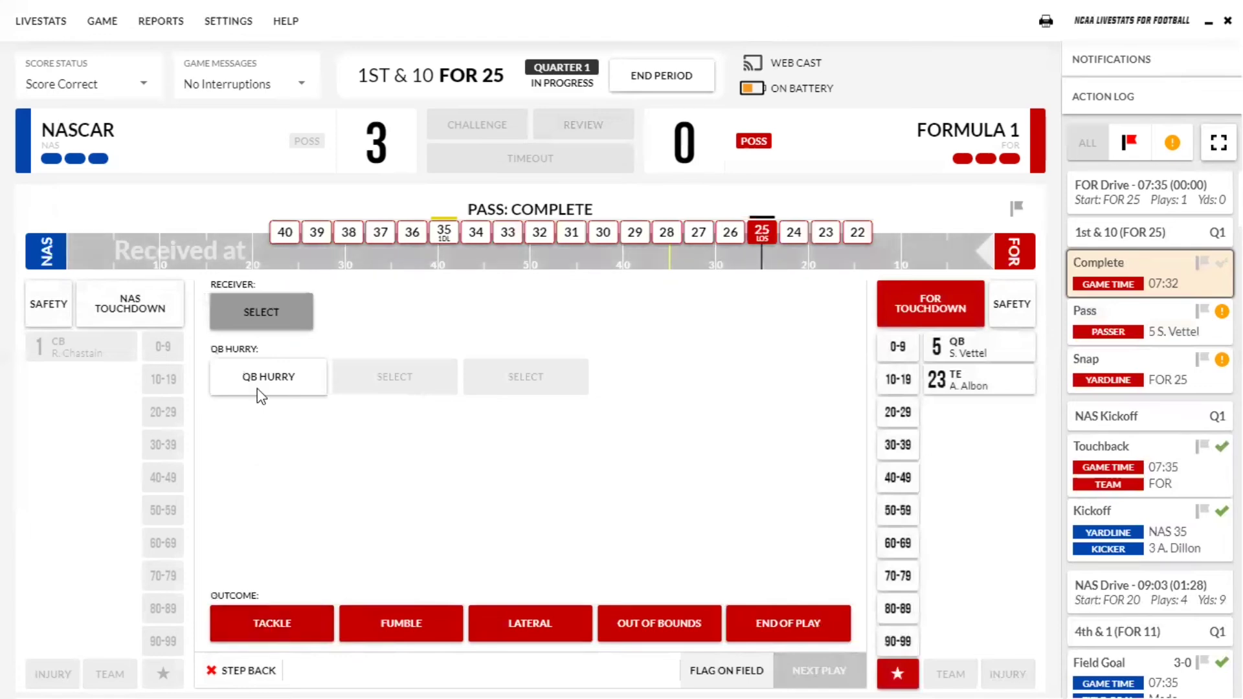
{"action": "left_click", "coordinate": [988, 387]}
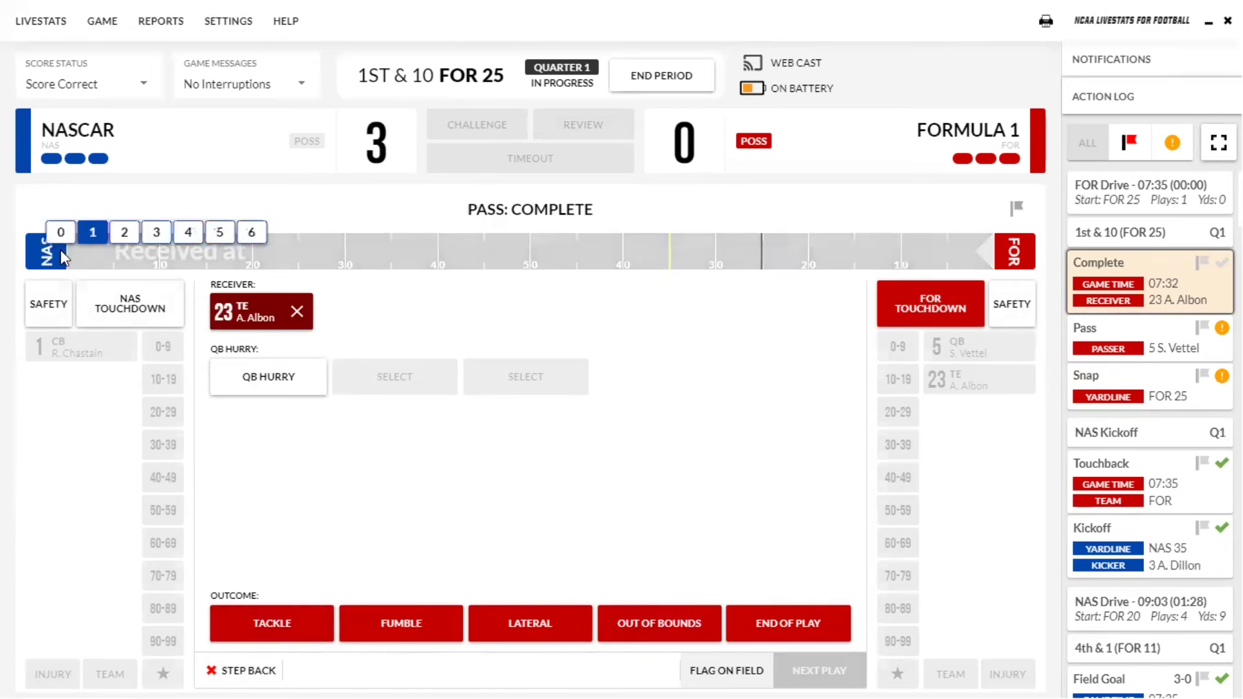
{"action": "left_click", "coordinate": [953, 299]}
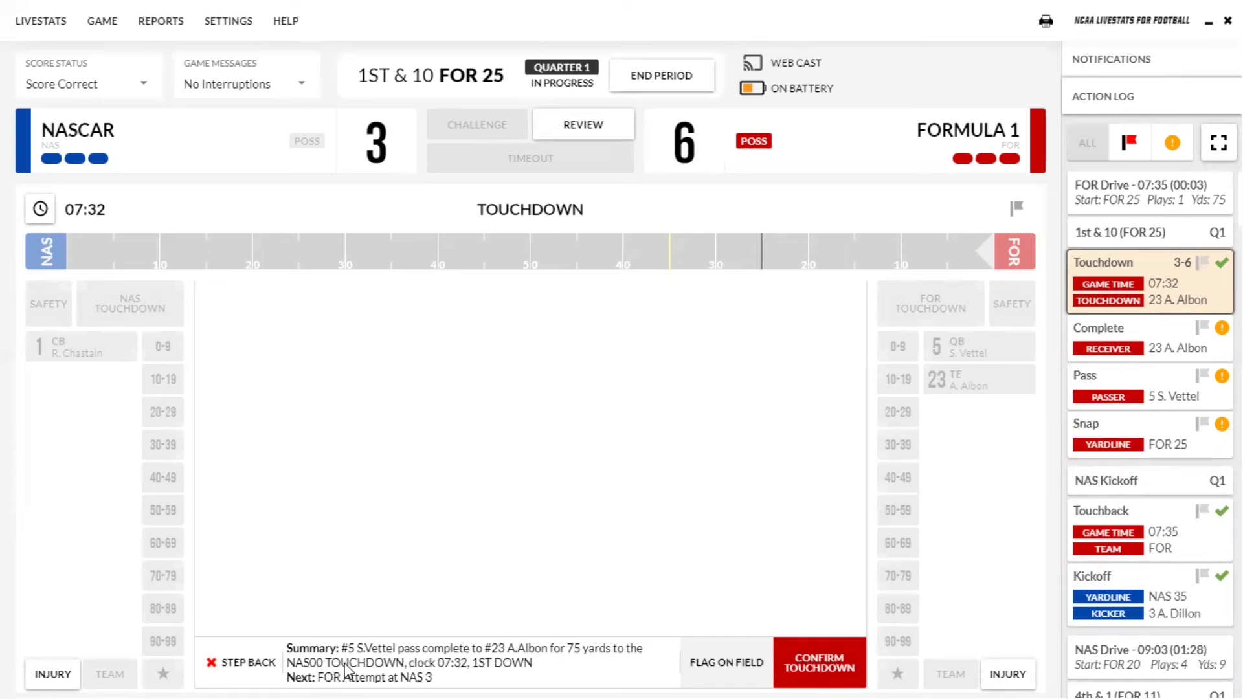
{"action": "left_click", "coordinate": [790, 667]}
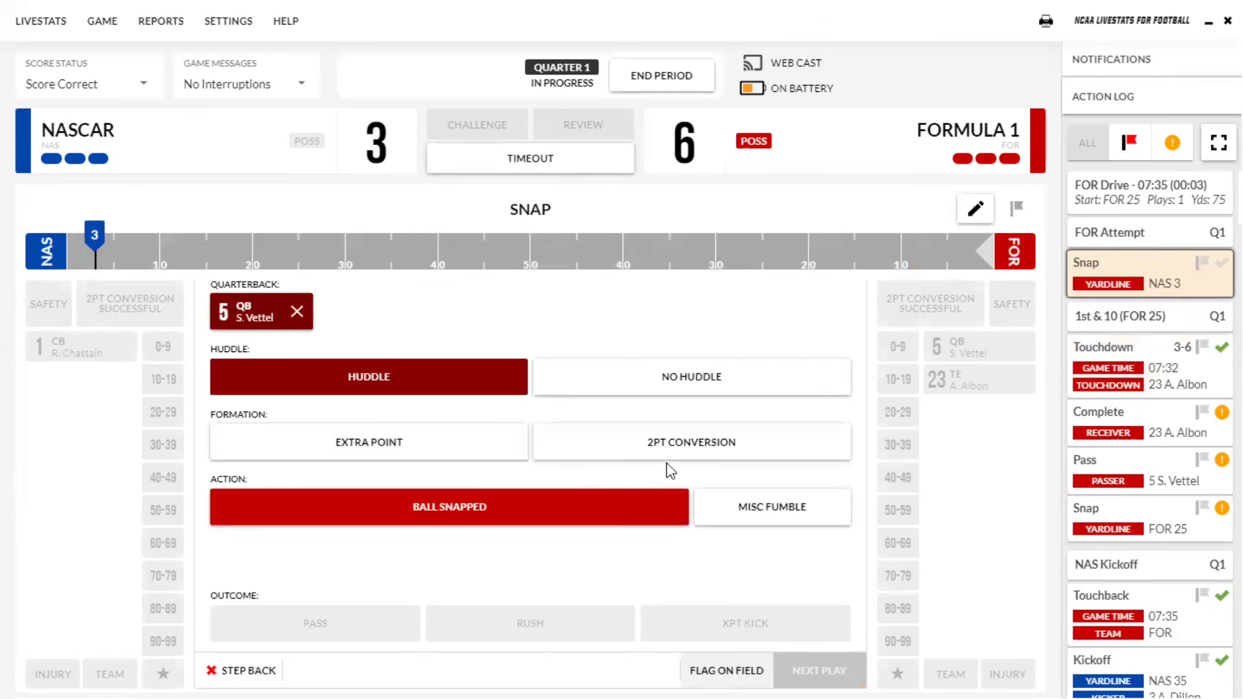
Set up the extra point formation with Formula 1's number 3 as kicker, number 5 as holder and number 44 as long snapper
{"action": "left_click", "coordinate": [474, 445]}
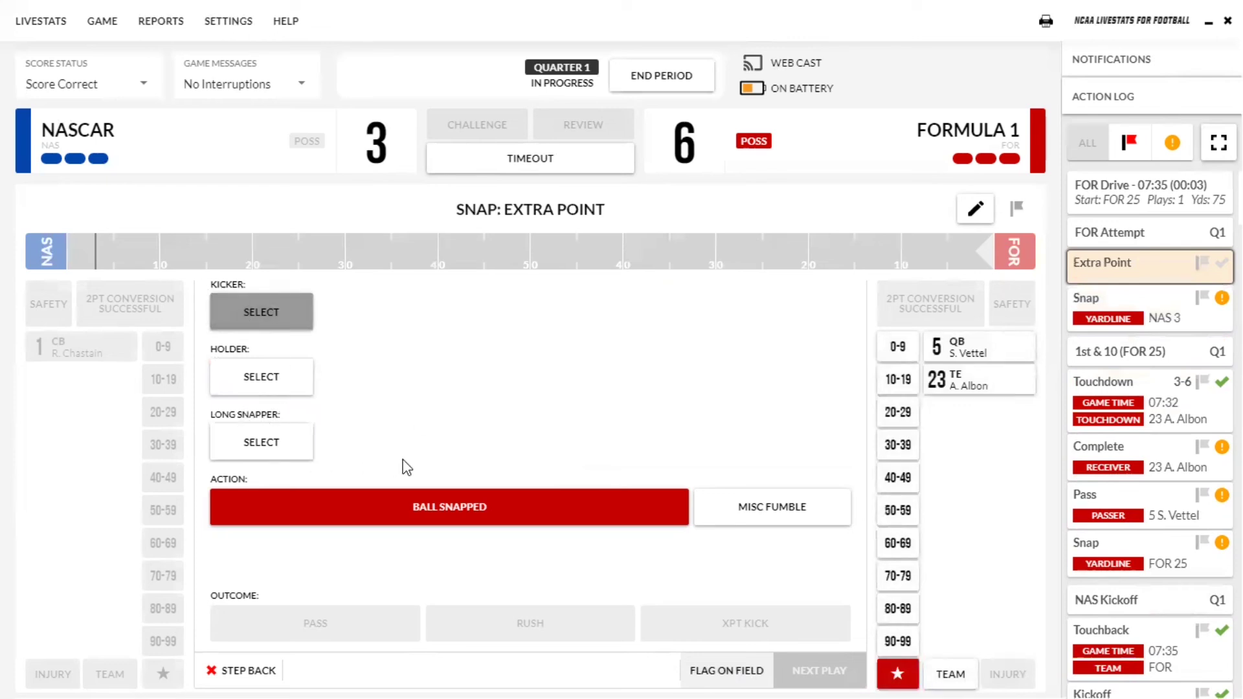
{"action": "left_click", "coordinate": [900, 349]}
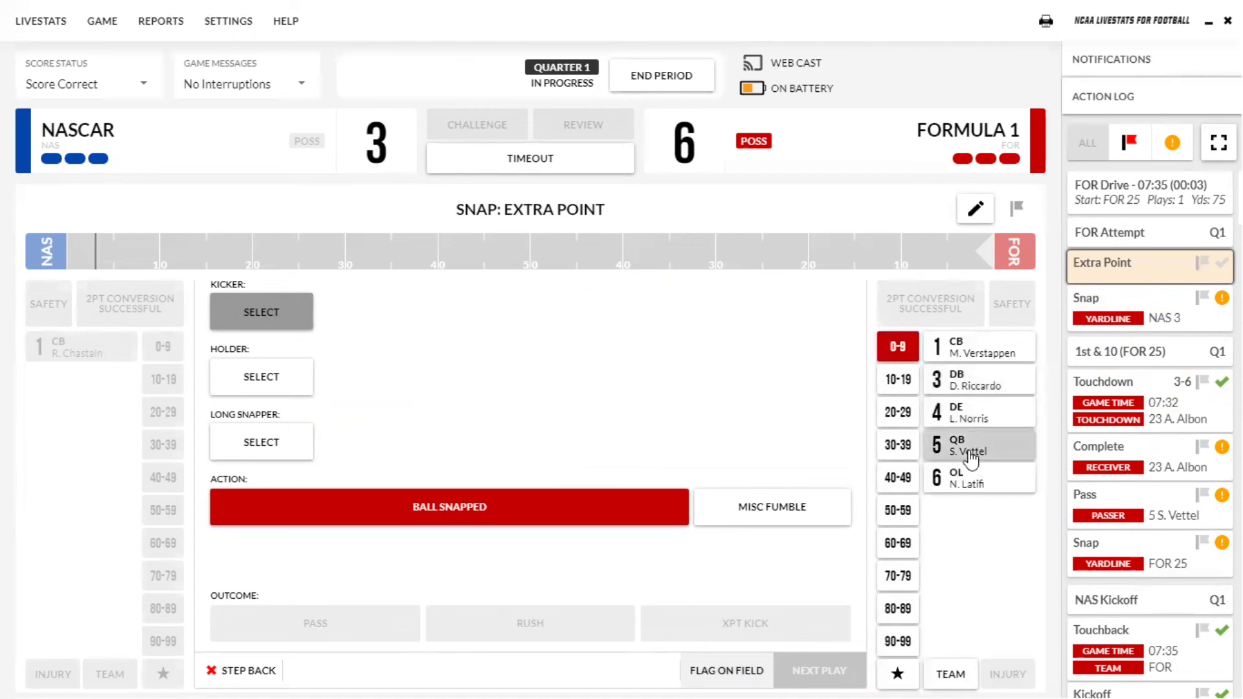
{"action": "left_click", "coordinate": [974, 383]}
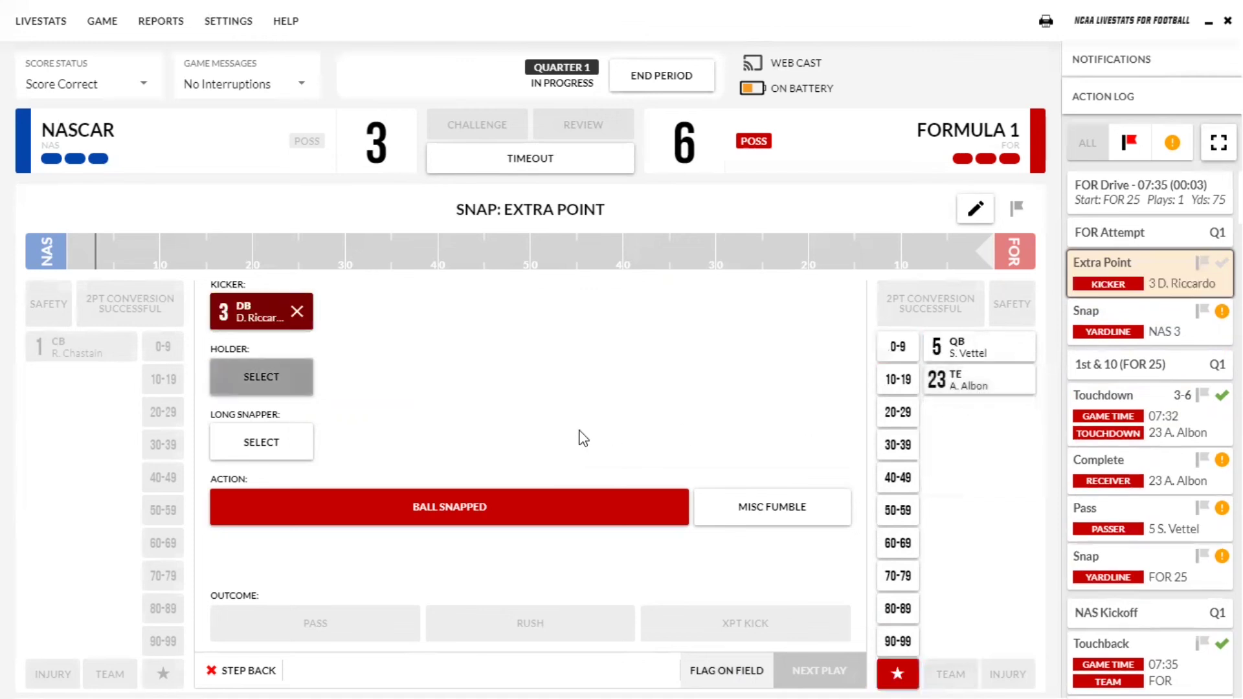
{"action": "left_click", "coordinate": [953, 350]}
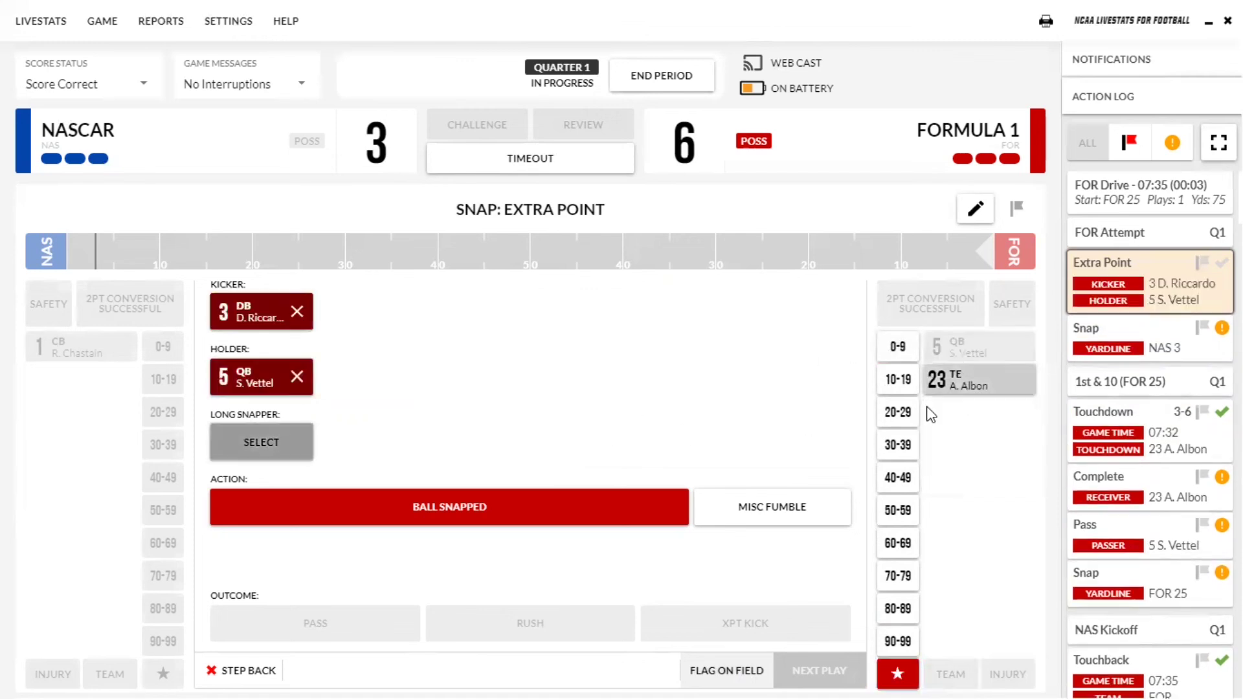
{"action": "left_click", "coordinate": [897, 477]}
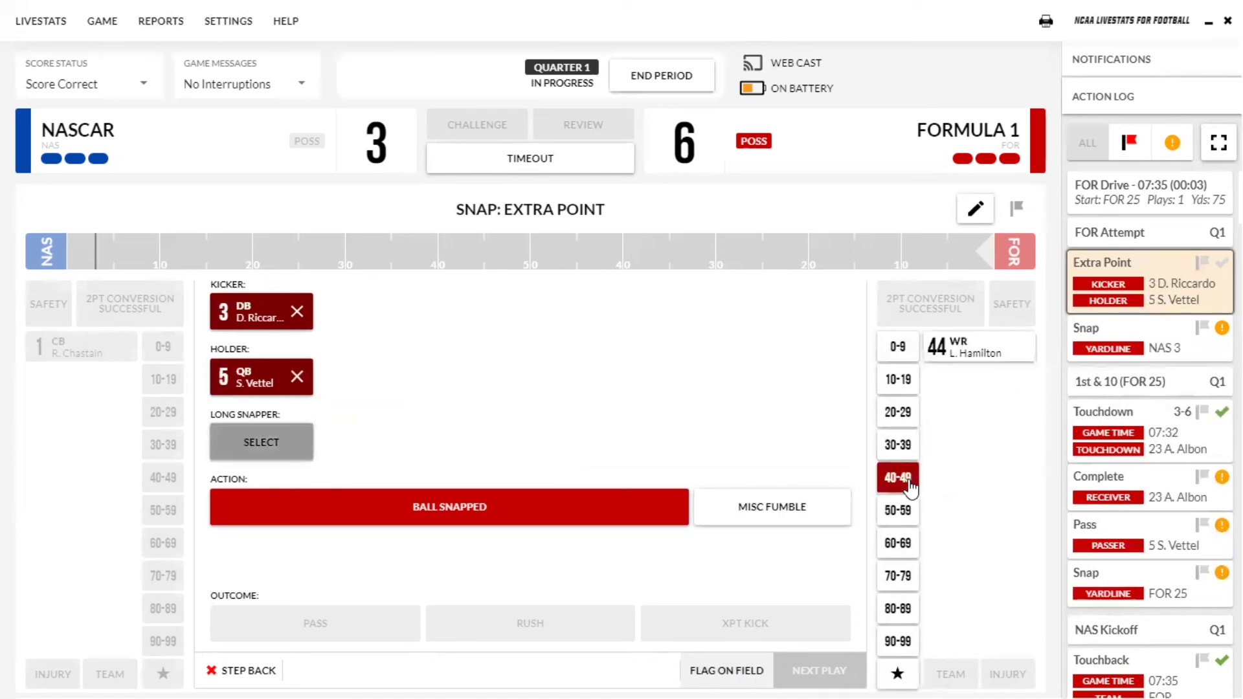
{"action": "left_click", "coordinate": [956, 351]}
Record the extra point kick as blocked by NASCAR's number 1 and out of bounds at NAS 3, and advance to the next play
{"action": "left_click", "coordinate": [514, 504]}
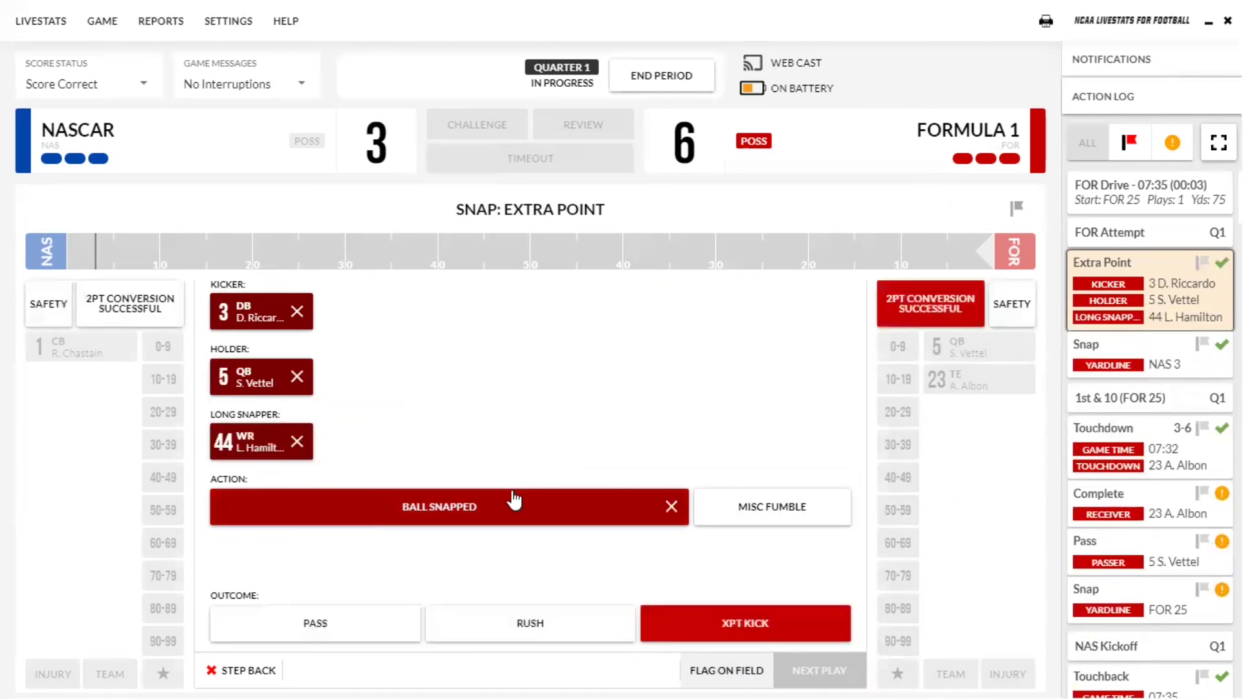
{"action": "left_click", "coordinate": [695, 640]}
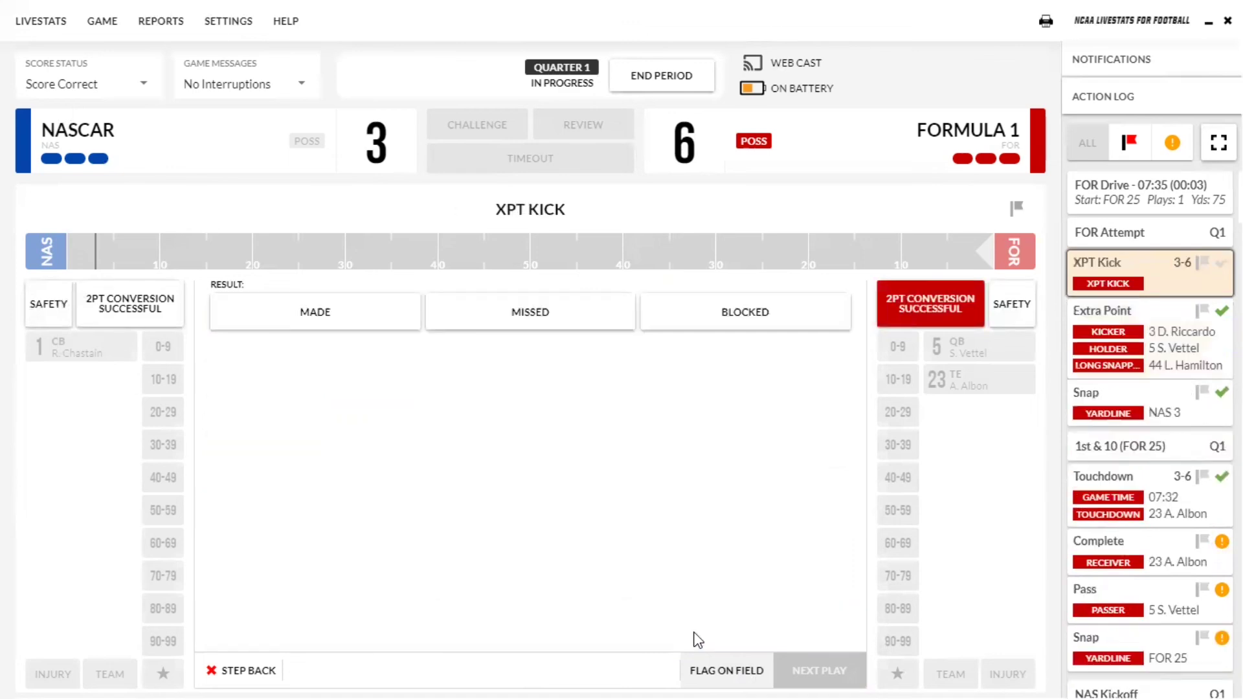
{"action": "left_click", "coordinate": [674, 330]}
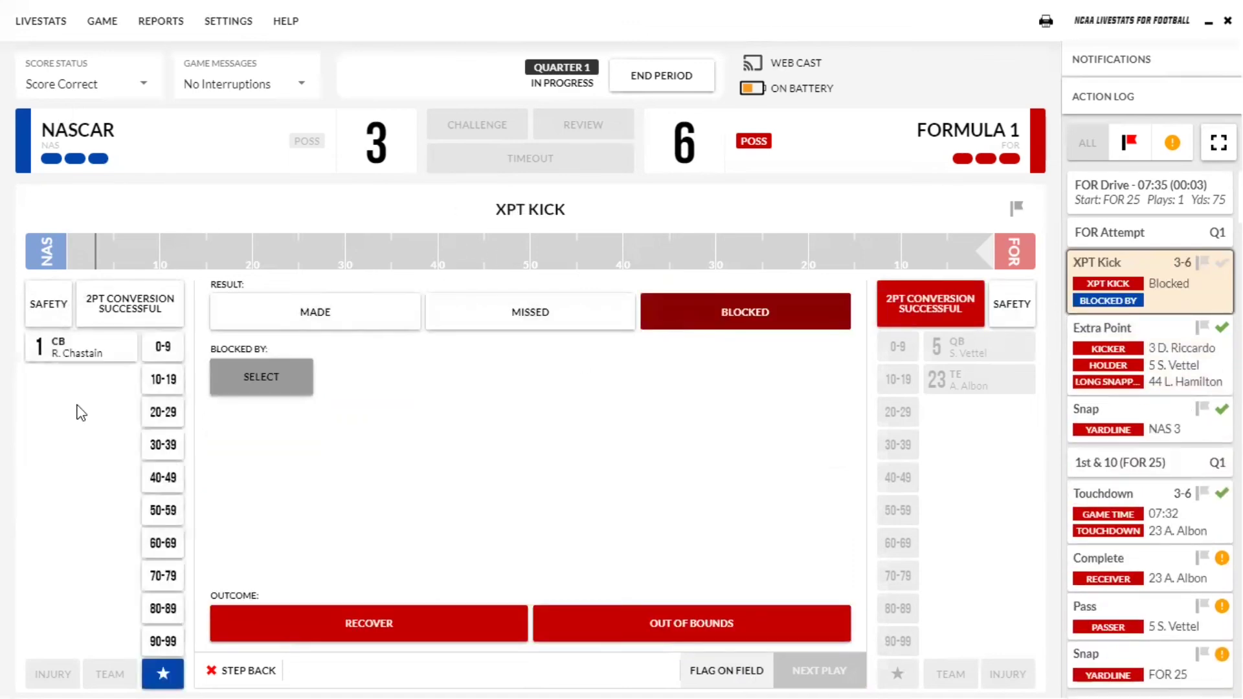
{"action": "left_click", "coordinate": [116, 353]}
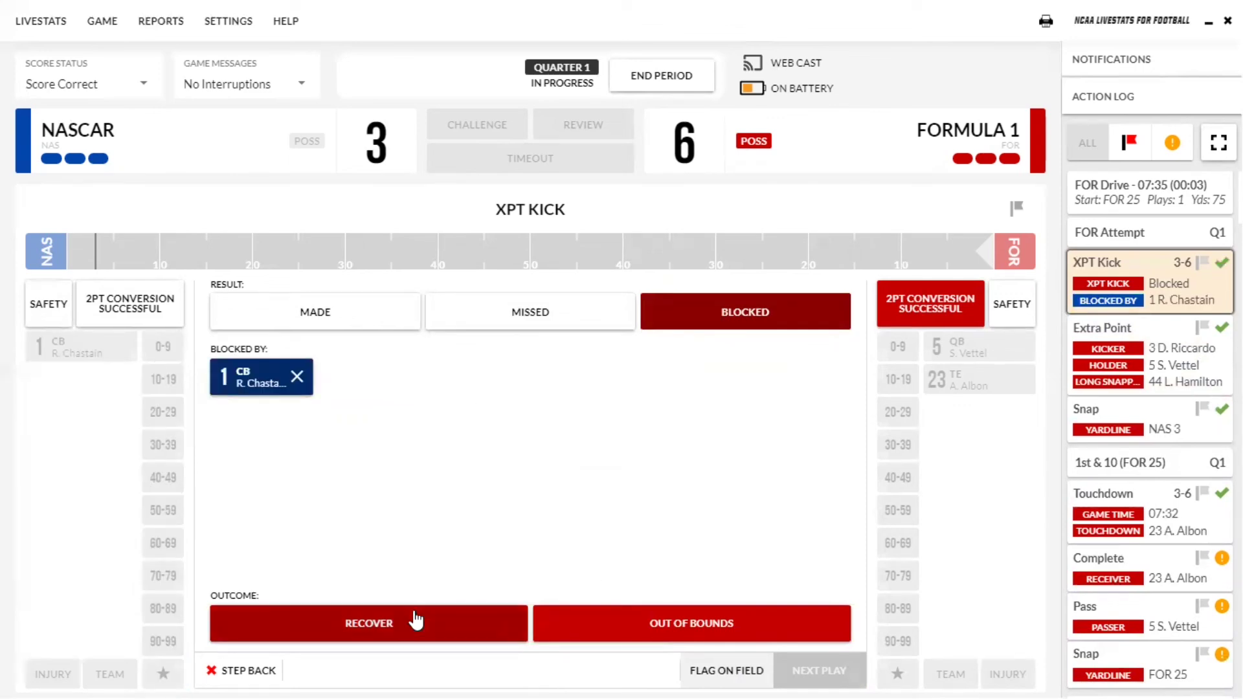
{"action": "left_click", "coordinate": [673, 622]}
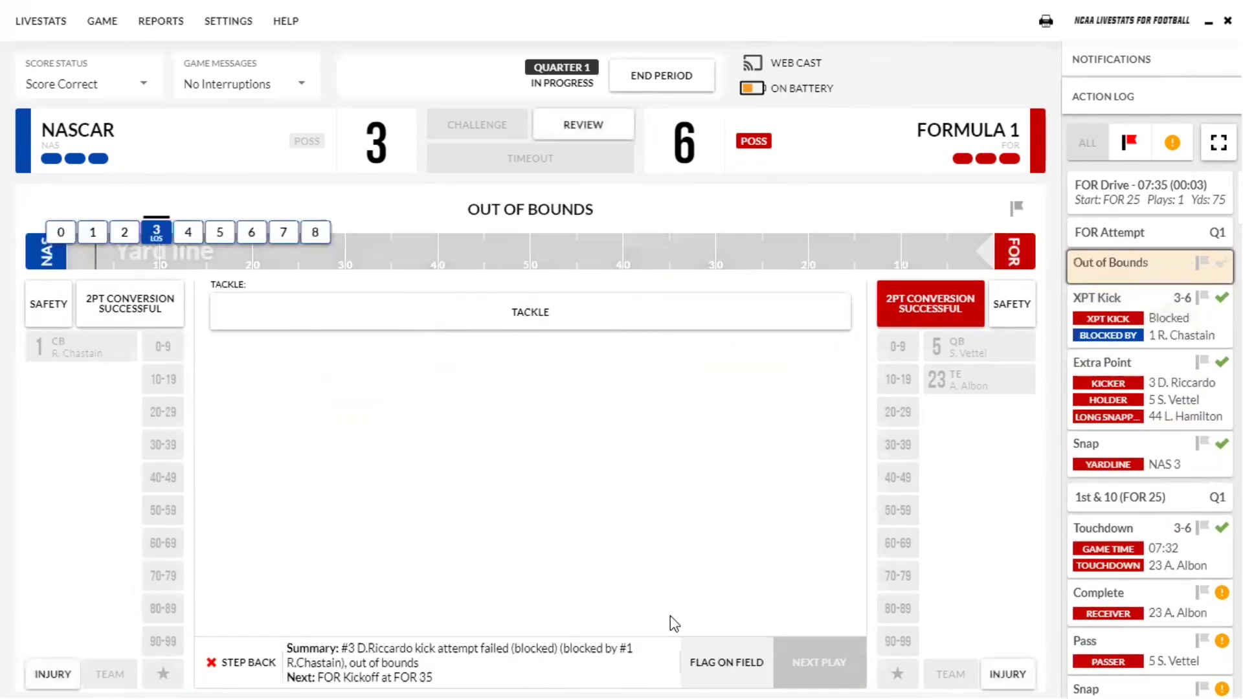
{"action": "left_click", "coordinate": [150, 232]}
{"action": "left_click", "coordinate": [807, 652]}
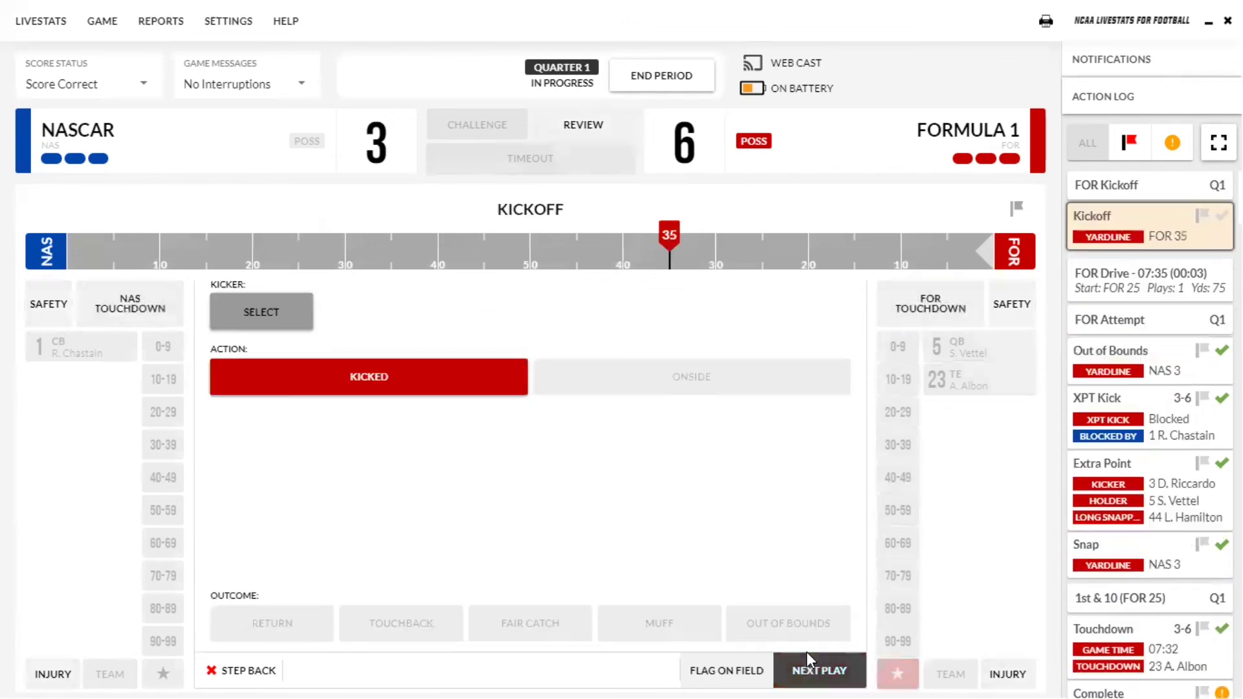